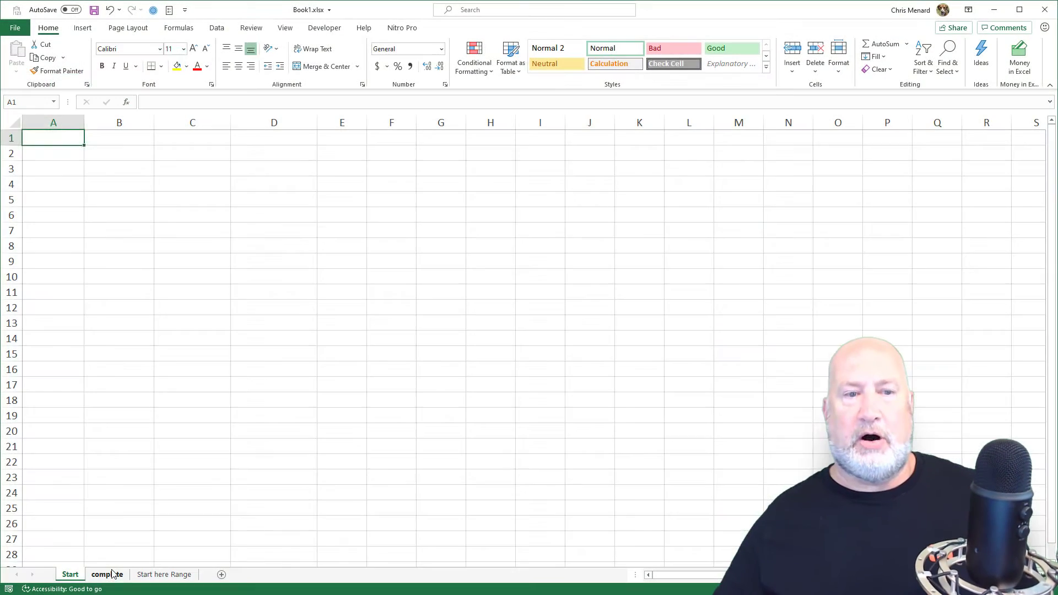
- Preview the finished running totals and the invoice data, then return to the Start sheet
click(112, 574)
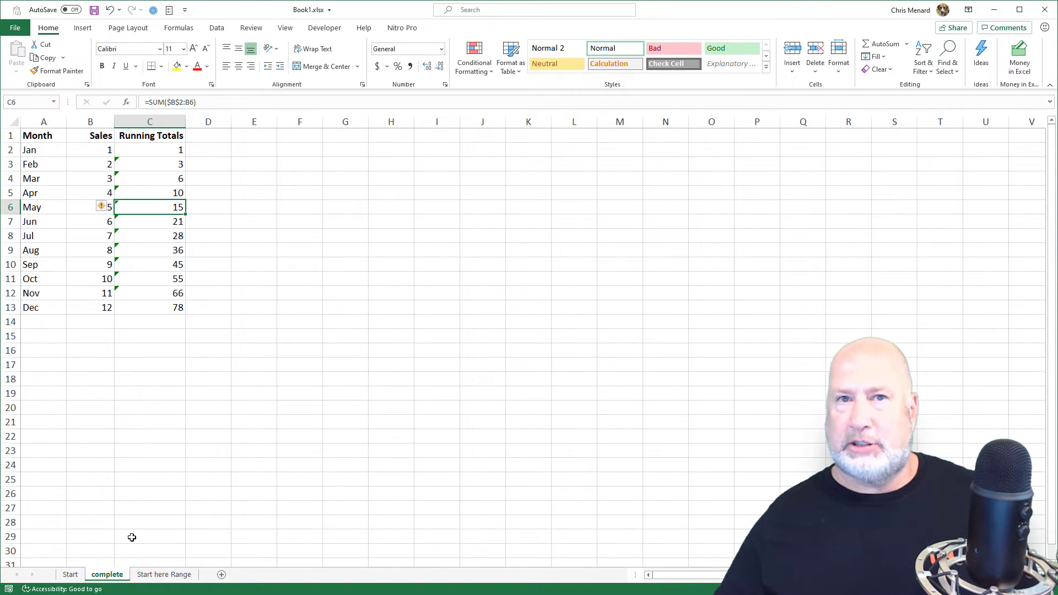
click(160, 149)
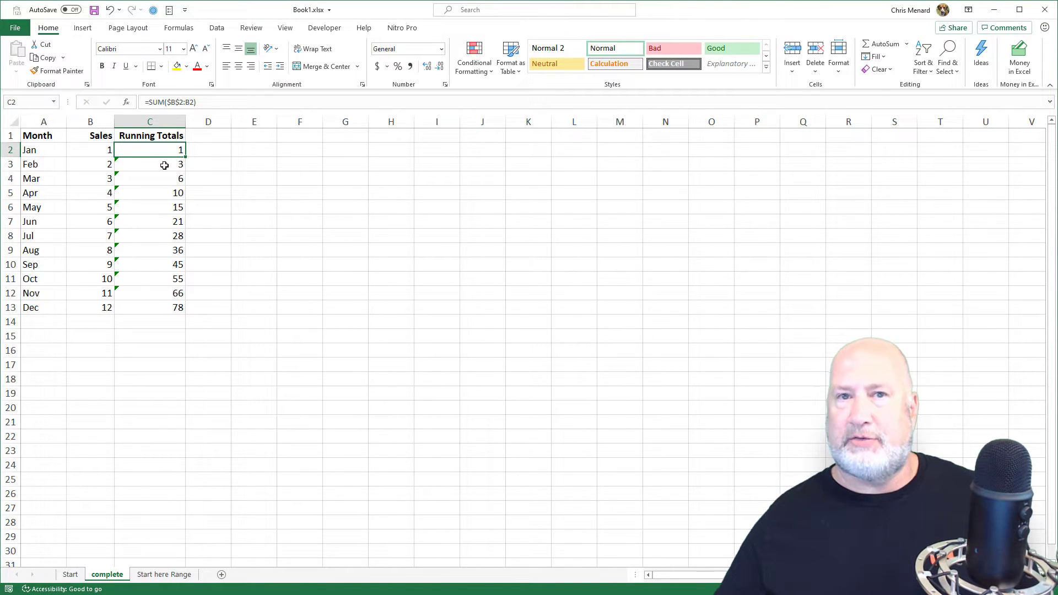
click(164, 574)
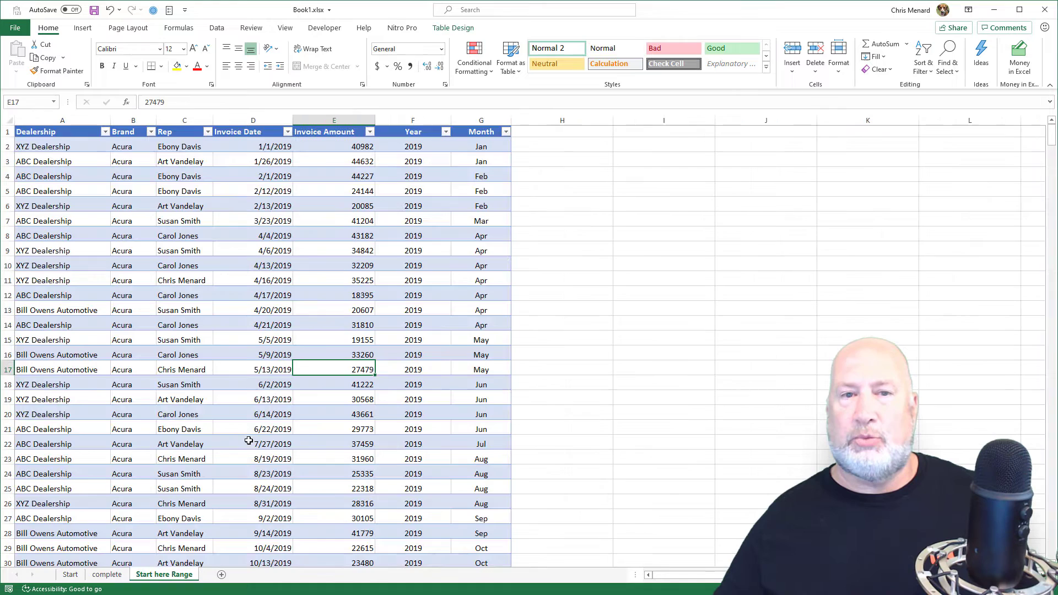
click(280, 250)
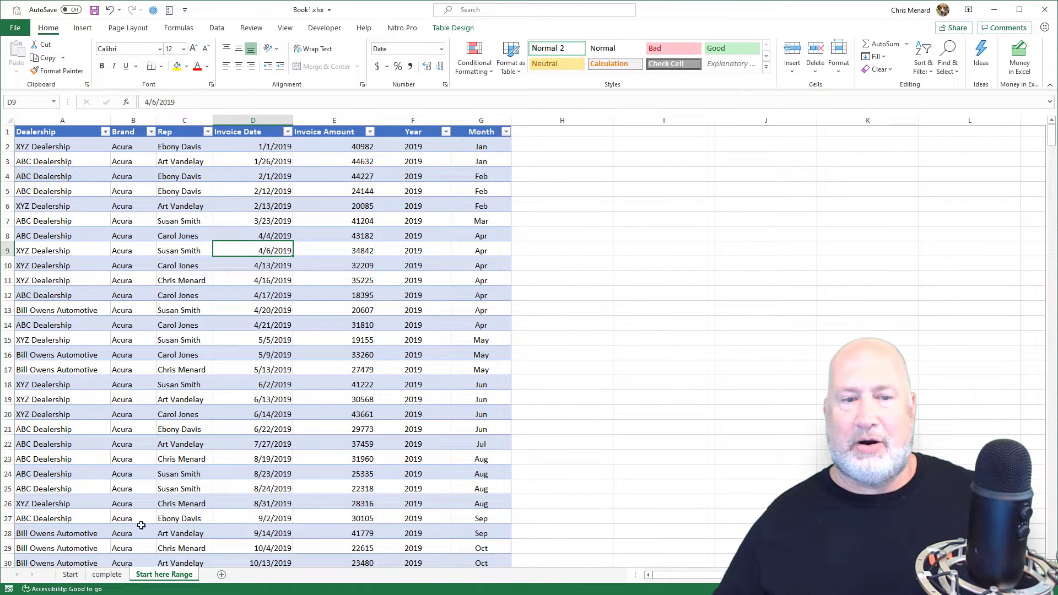
click(71, 576)
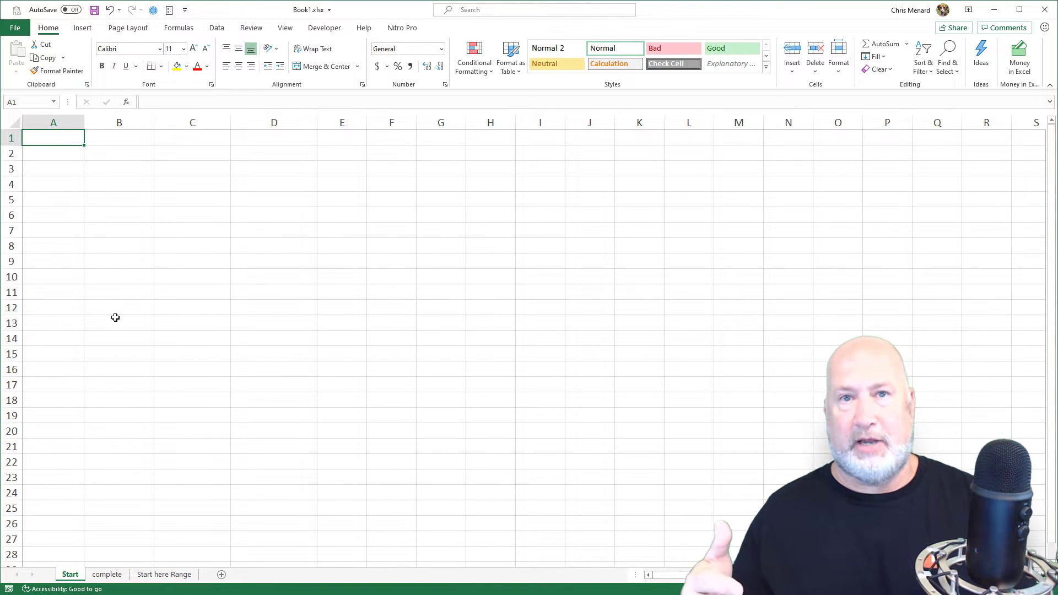
- Enter the Month header and fill months Jan through Dec into A2:A13
text(Month)
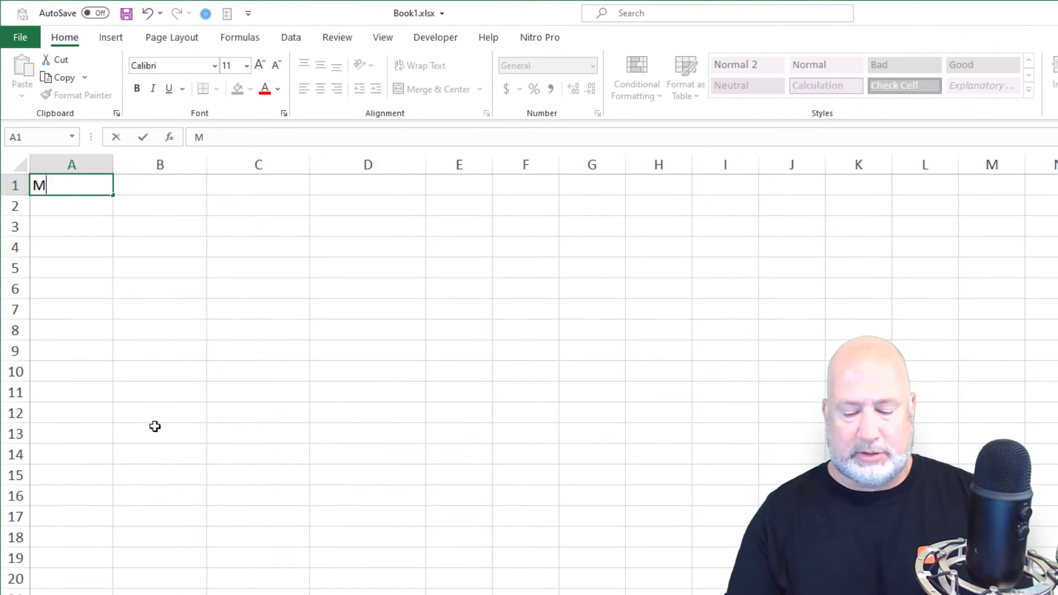
key(Return)
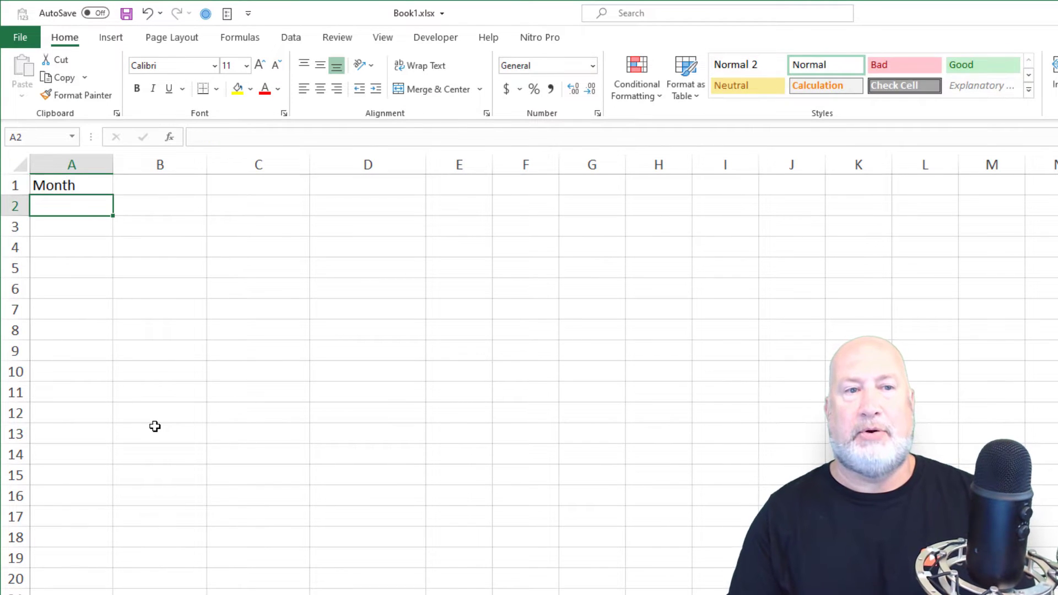
text(Jan)
key(Return)
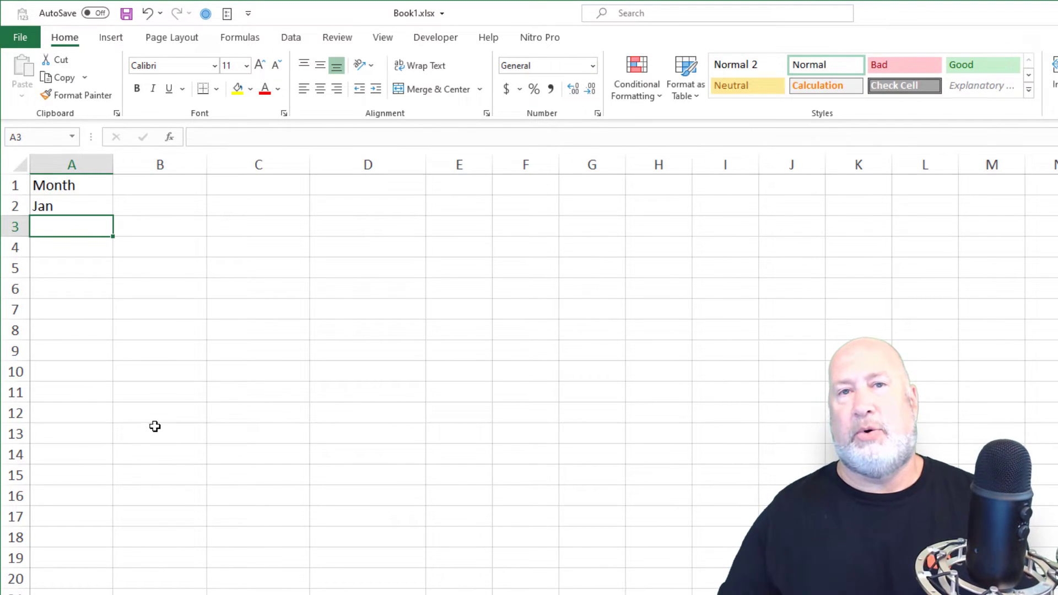
click(85, 206)
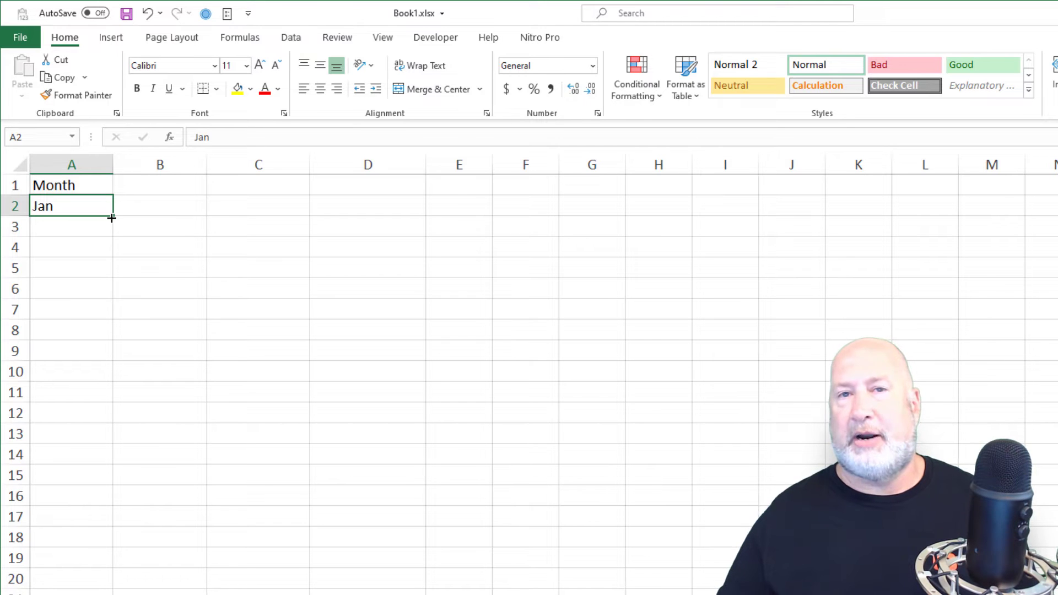
drag(112, 219, 125, 444)
- Enter the Sales header and fill sales values 1 through 12 down column B
click(192, 181)
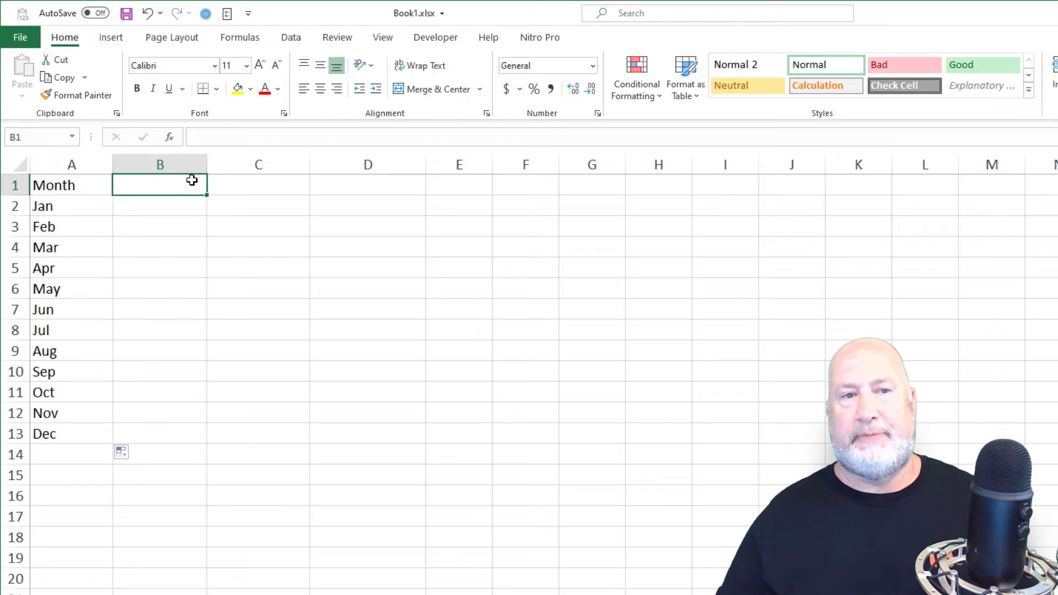
text(Sales)
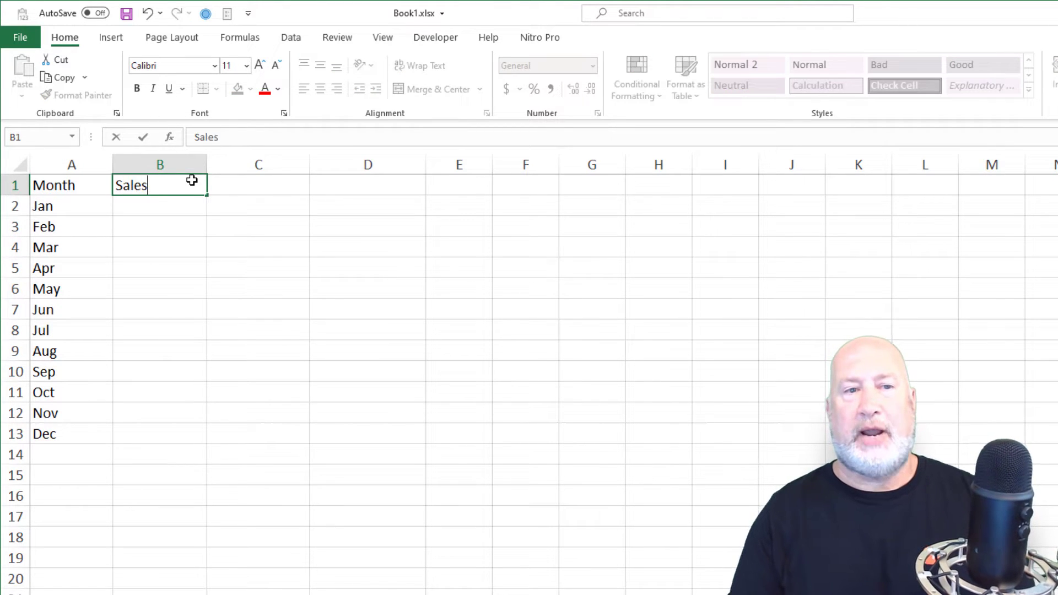
key(Return)
text(1)
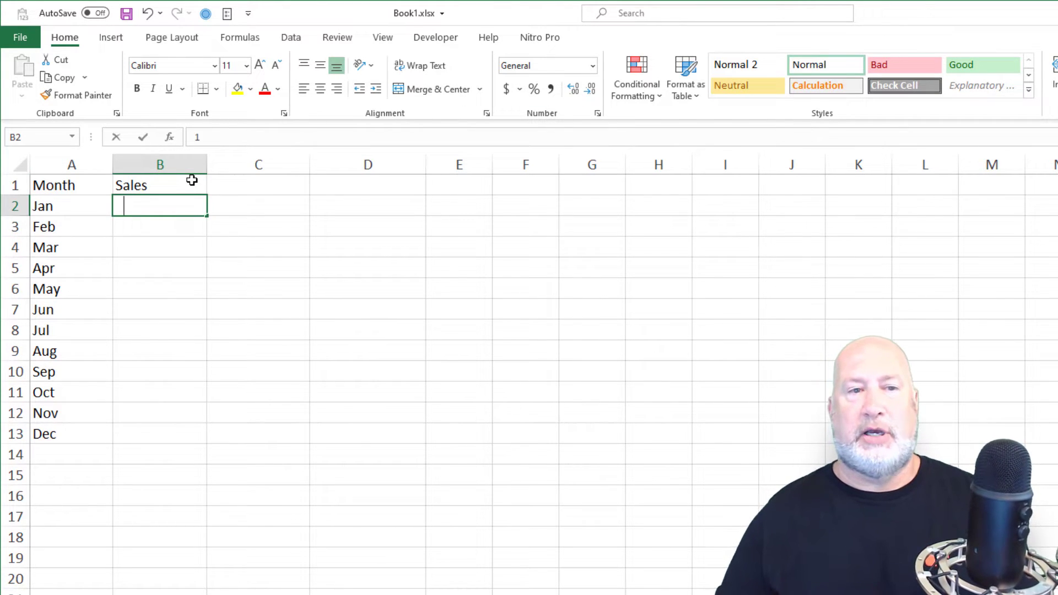
key(Return)
text(2)
key(Return)
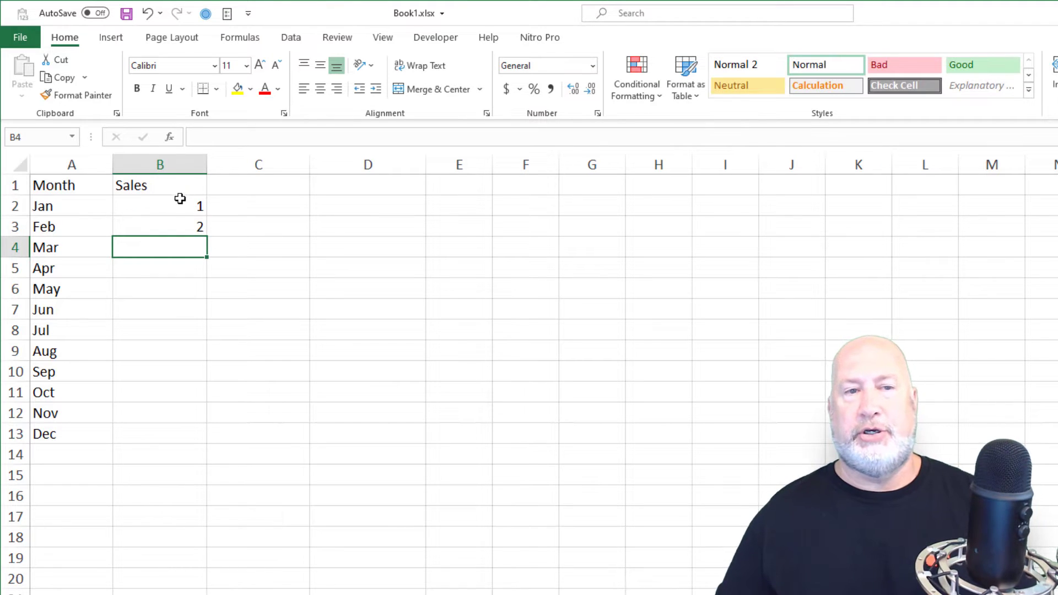
click(173, 206)
click(175, 221)
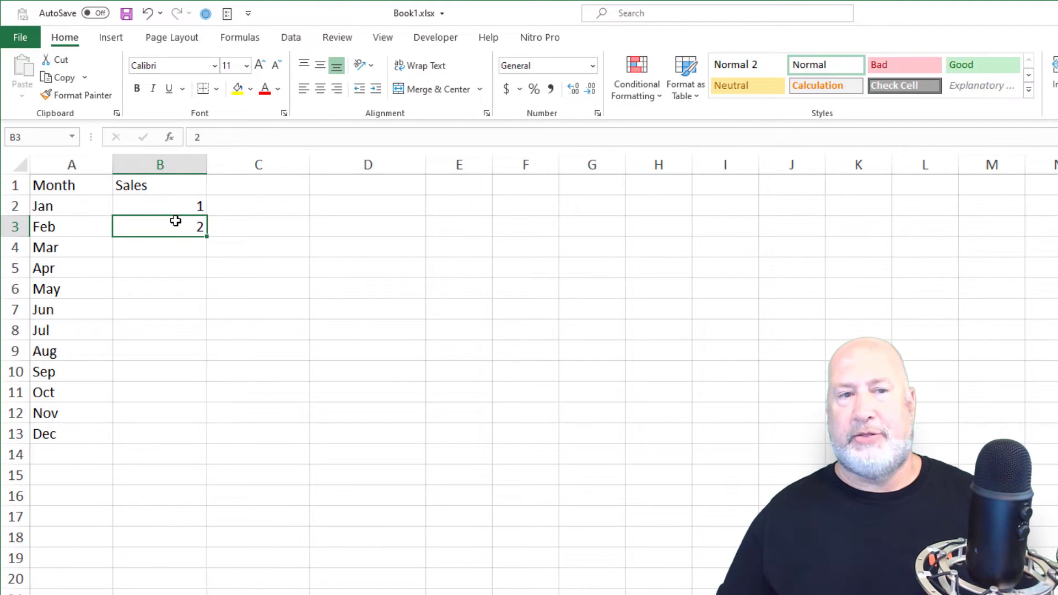
drag(177, 203, 178, 217)
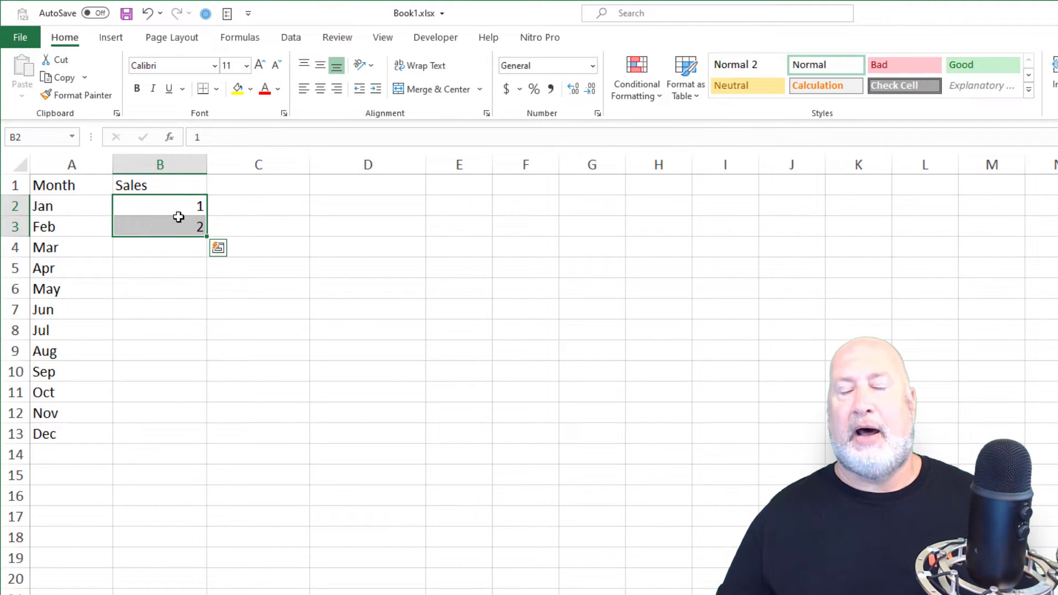
double_click(208, 238)
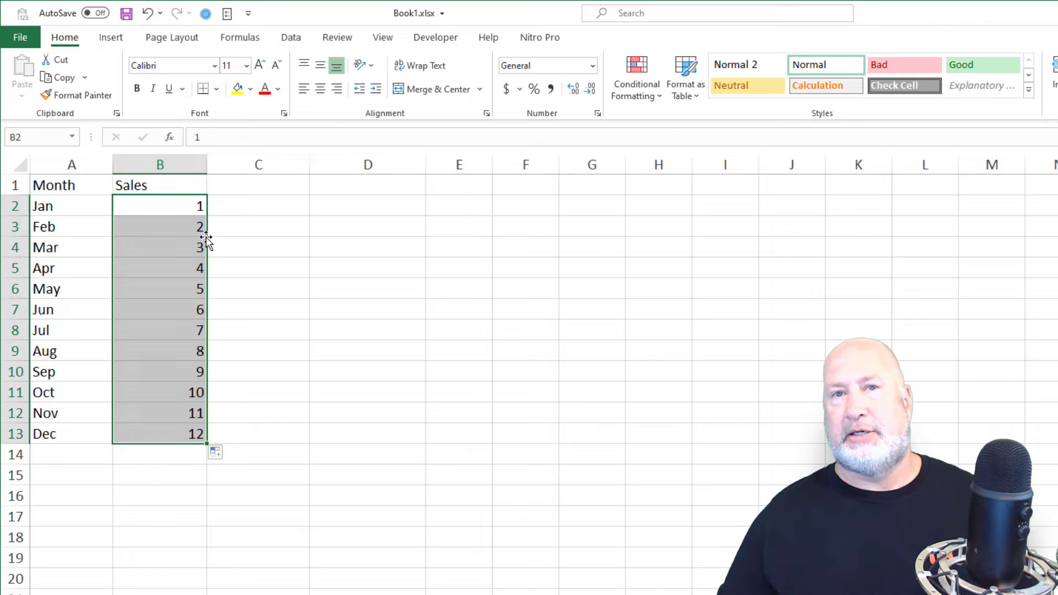
click(248, 186)
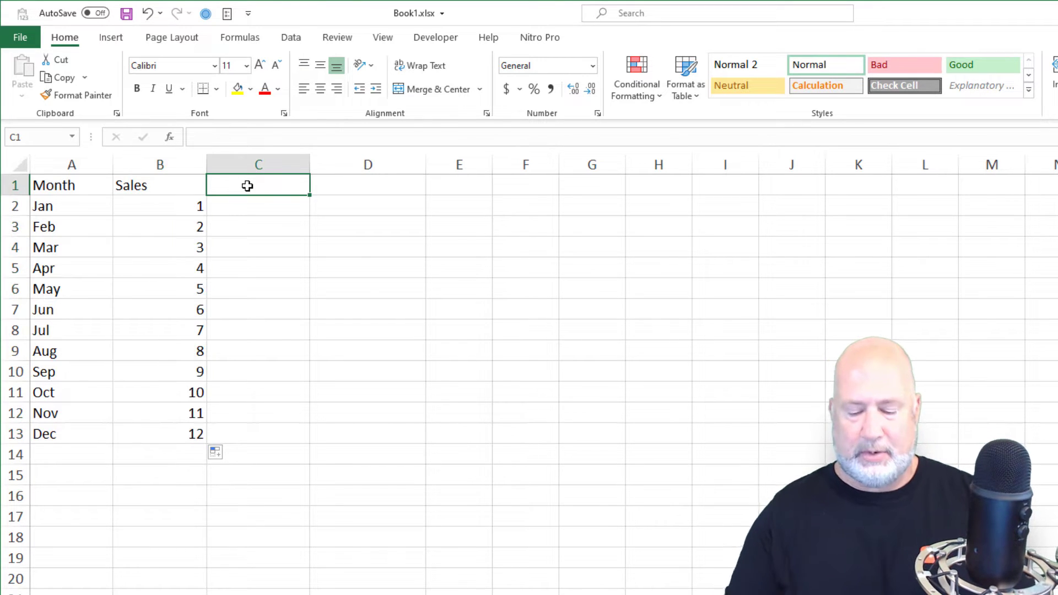
- Add the RT header in C1 and the formula =B2+B3 in C3
text(Ru)
key(BackSpace)
text(T)
key(Return)
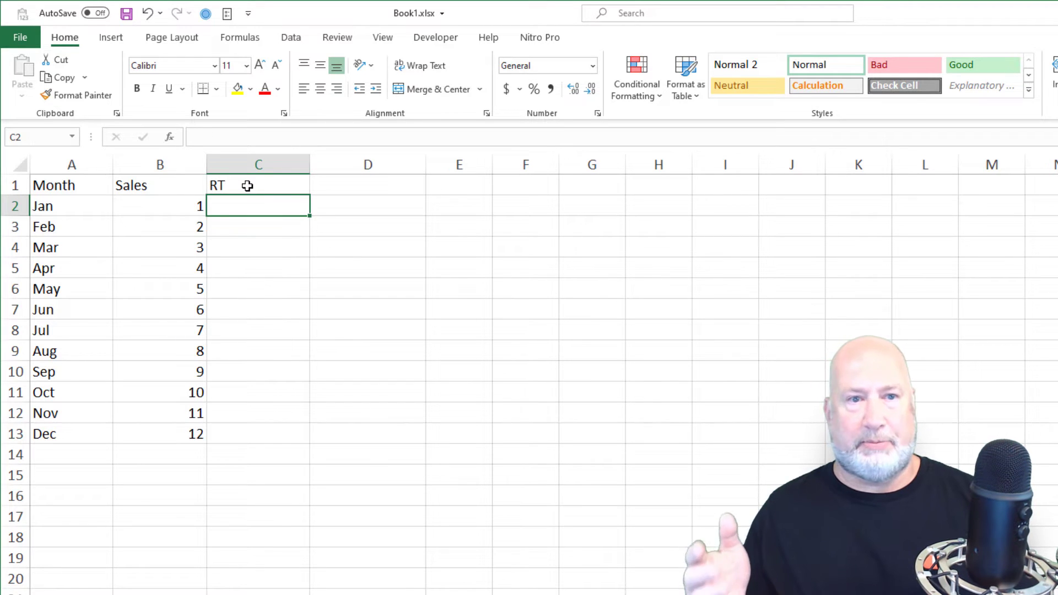
key(Down)
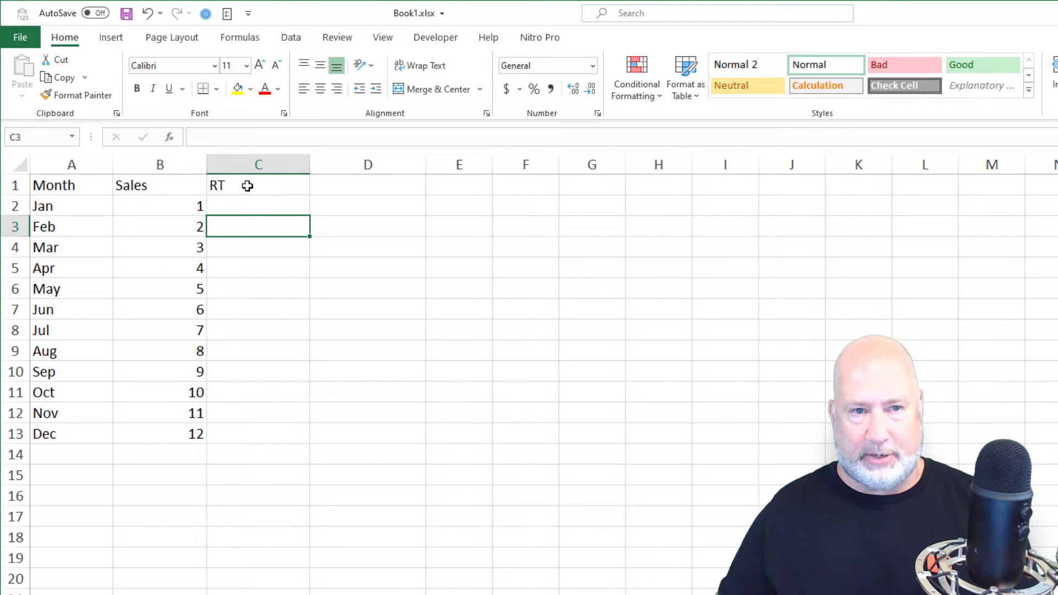
text(=)
key(Up)
key(Left)
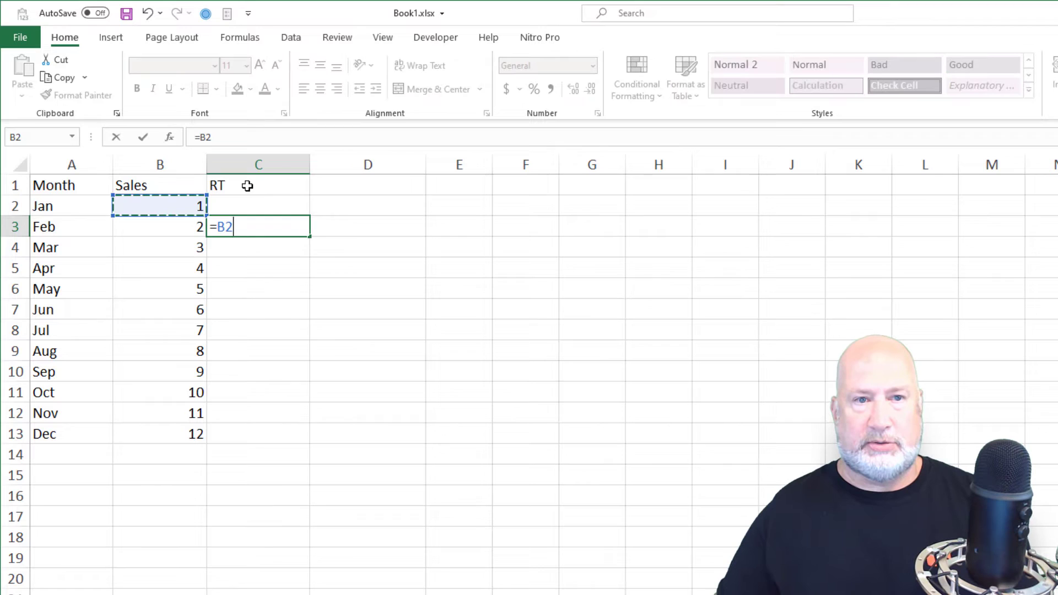
text(+)
key(Left)
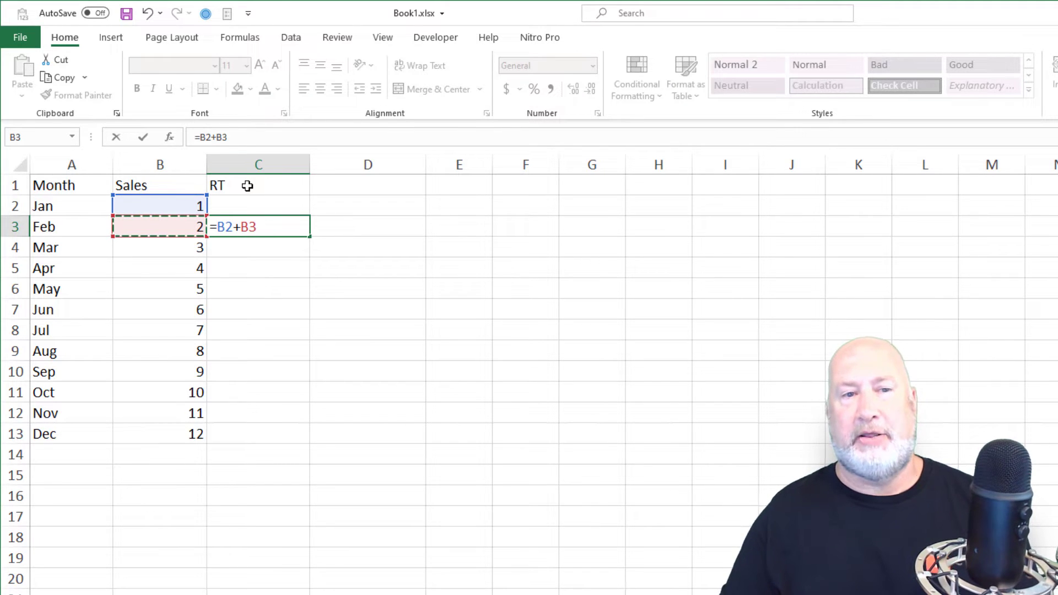
key(Return)
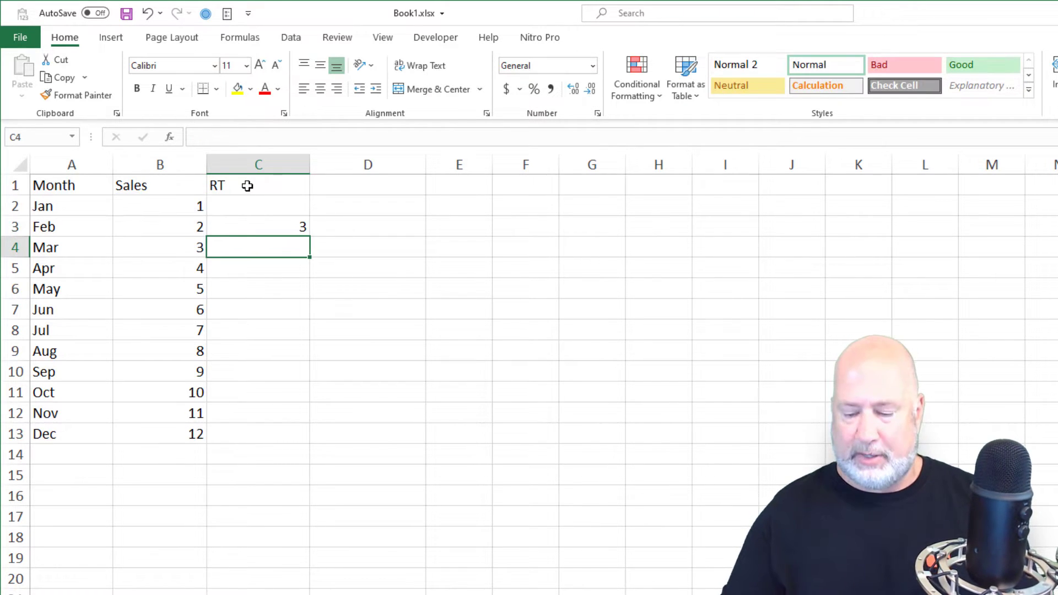
- Enter =C3+B4 in C4 and fill it down to C13, reaching 78 for Dec
text(=)
key(Up)
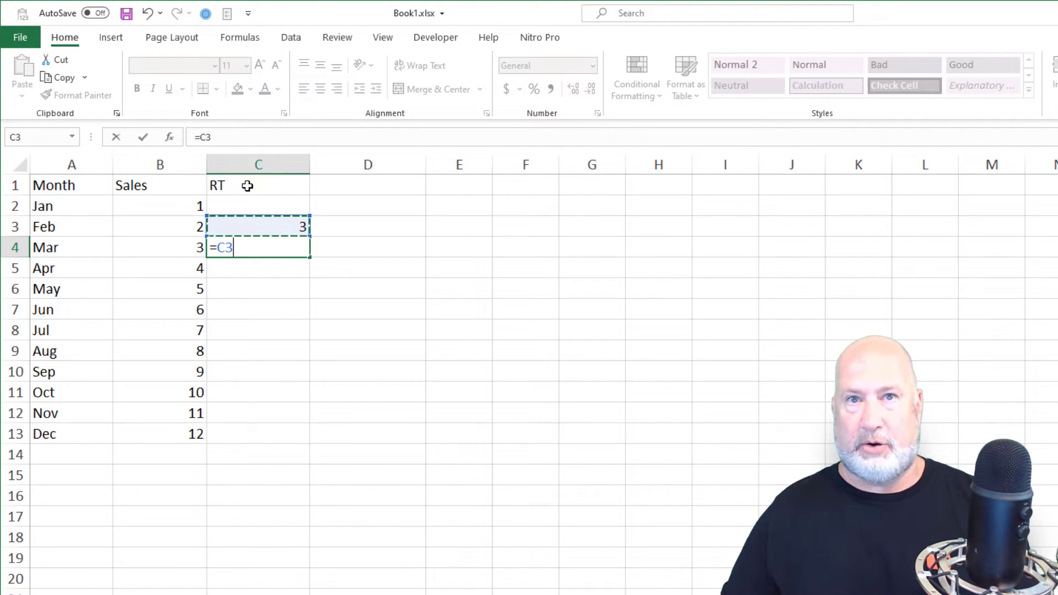
text(+)
key(Left)
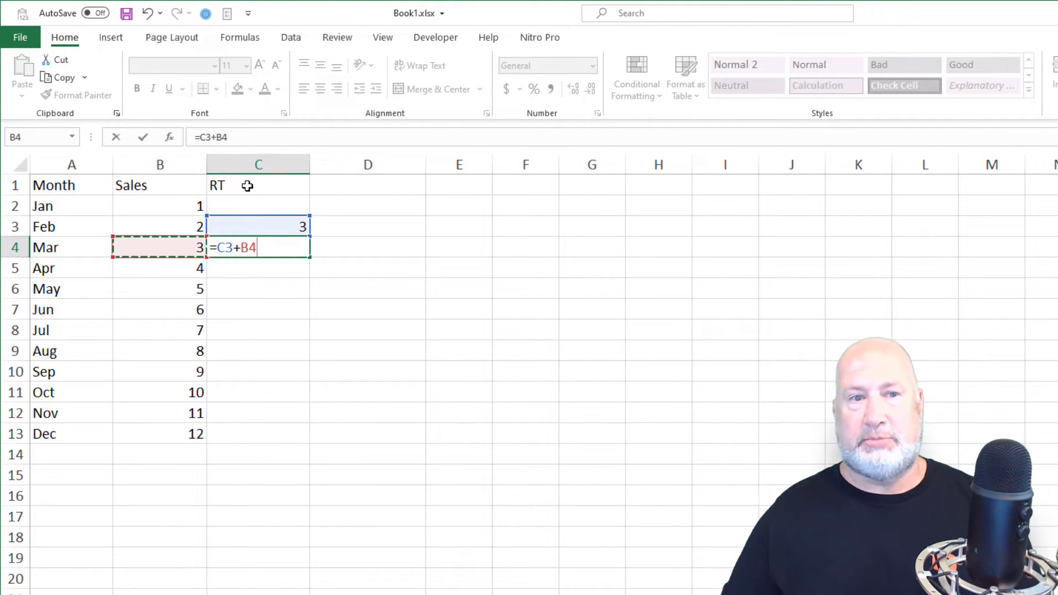
key(Return)
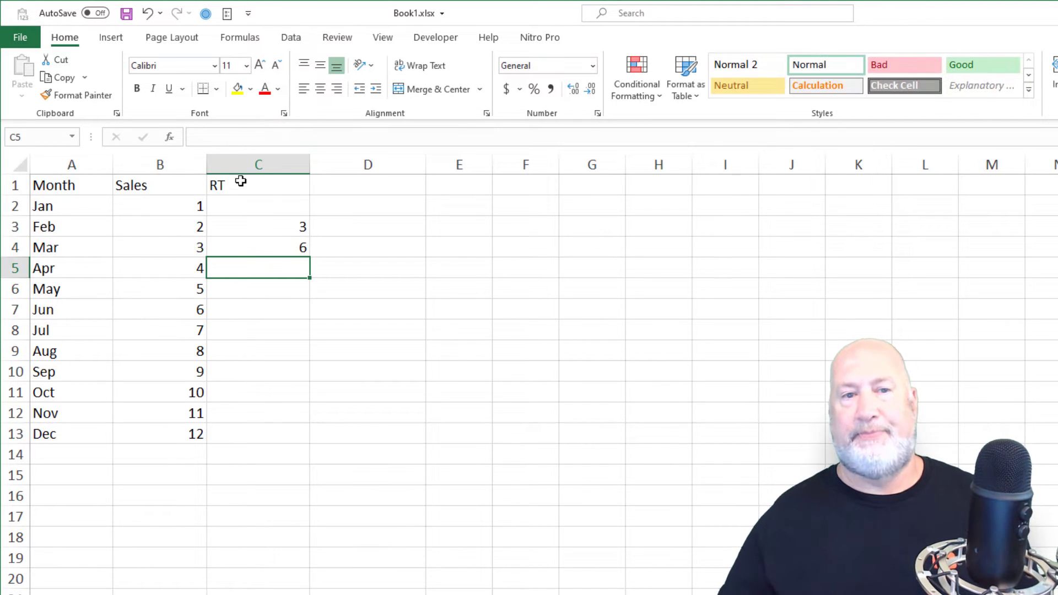
click(298, 247)
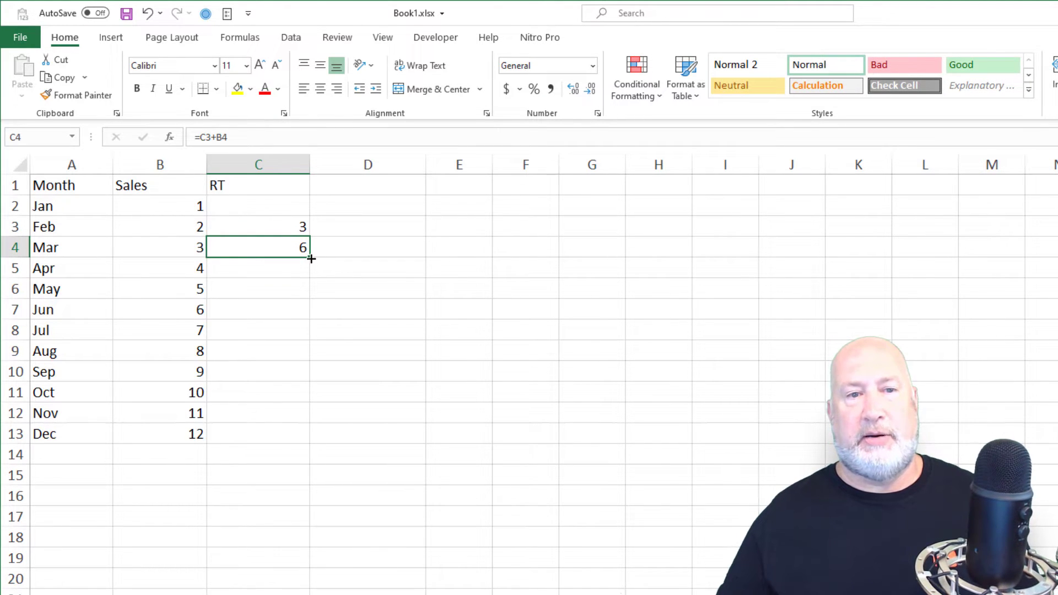
drag(311, 258, 308, 297)
click(296, 289)
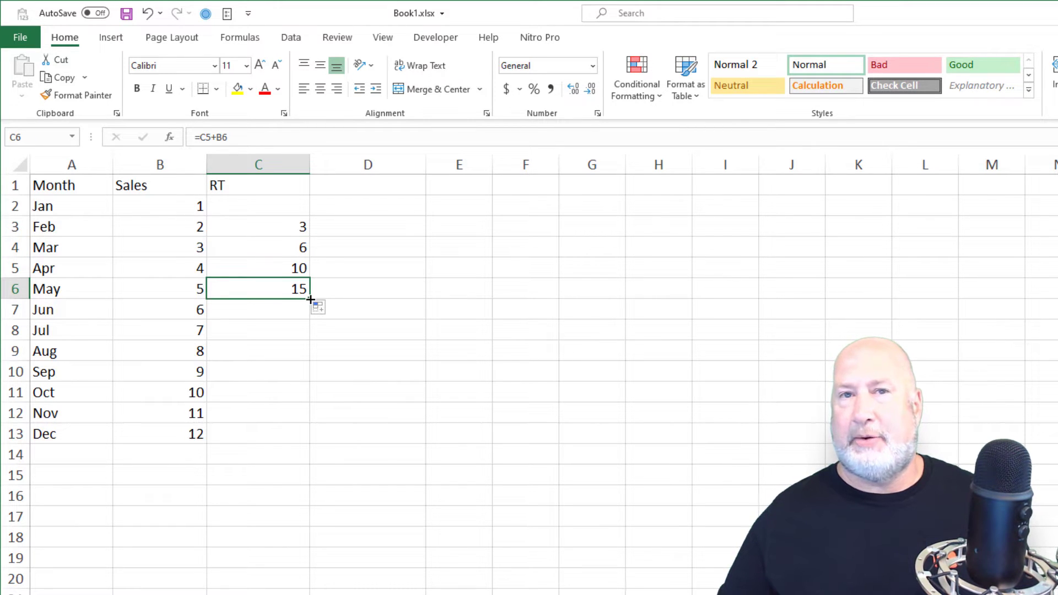
double_click(310, 300)
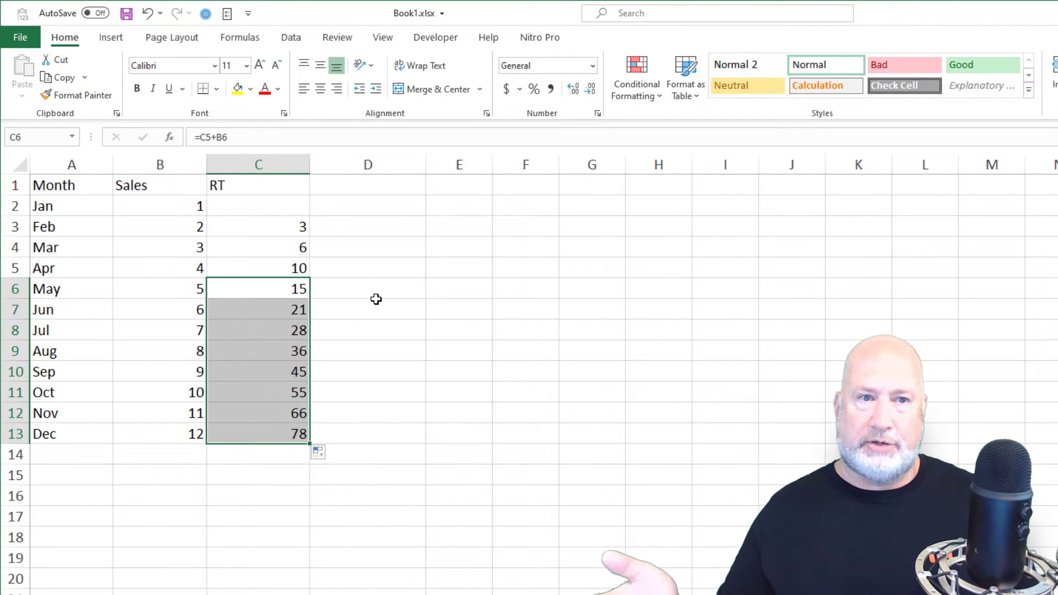
click(288, 434)
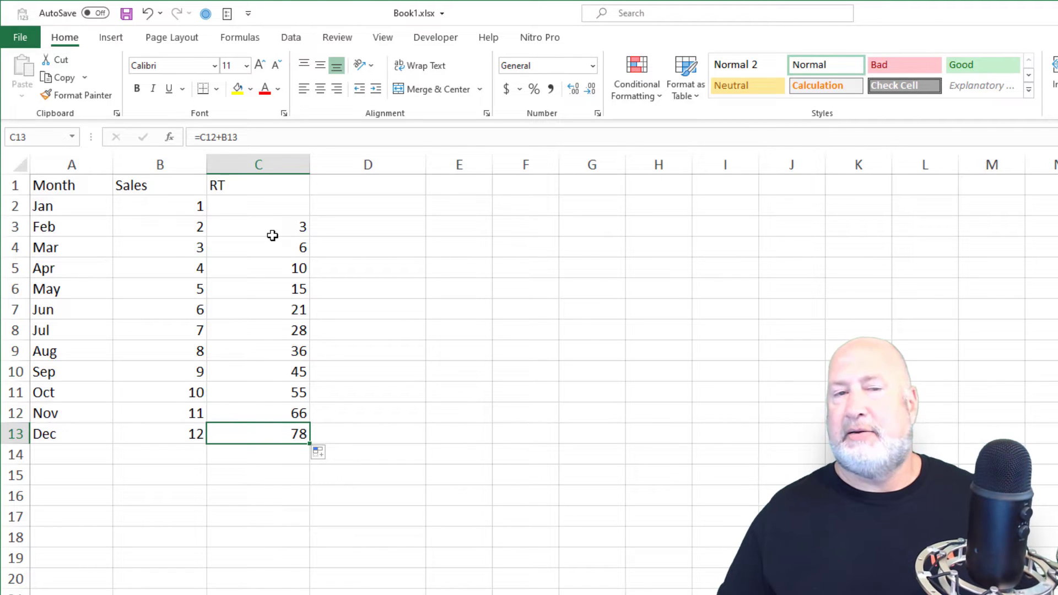
drag(272, 205, 297, 433)
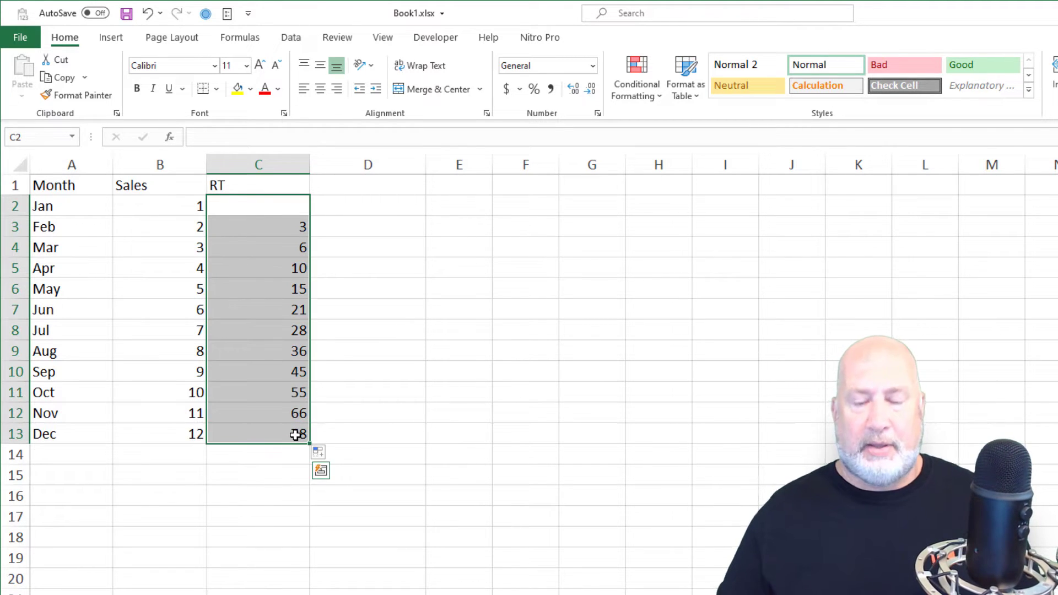
- Clear the old RT formulas and enter =SUM($B$2:B2) in C2 with an absolute start
key(Delete)
key(Up)
key(Down)
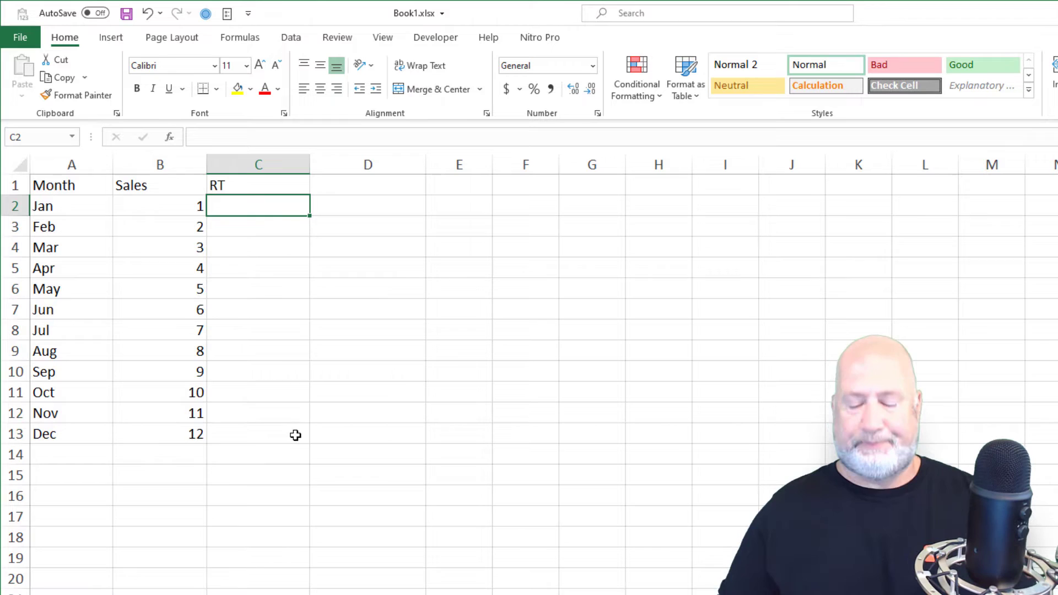
text(=sum)
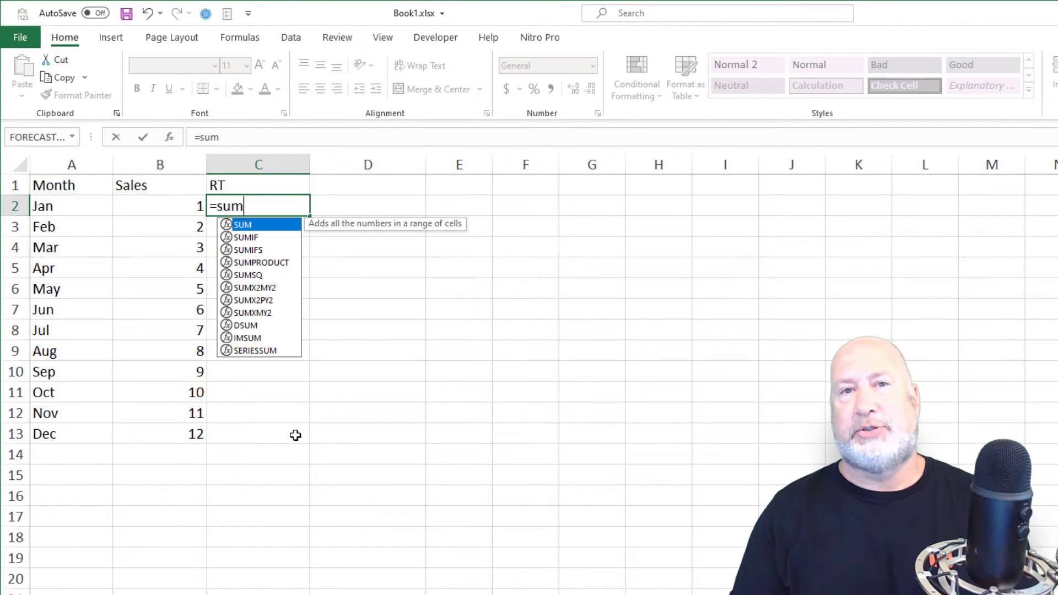
key(Tab)
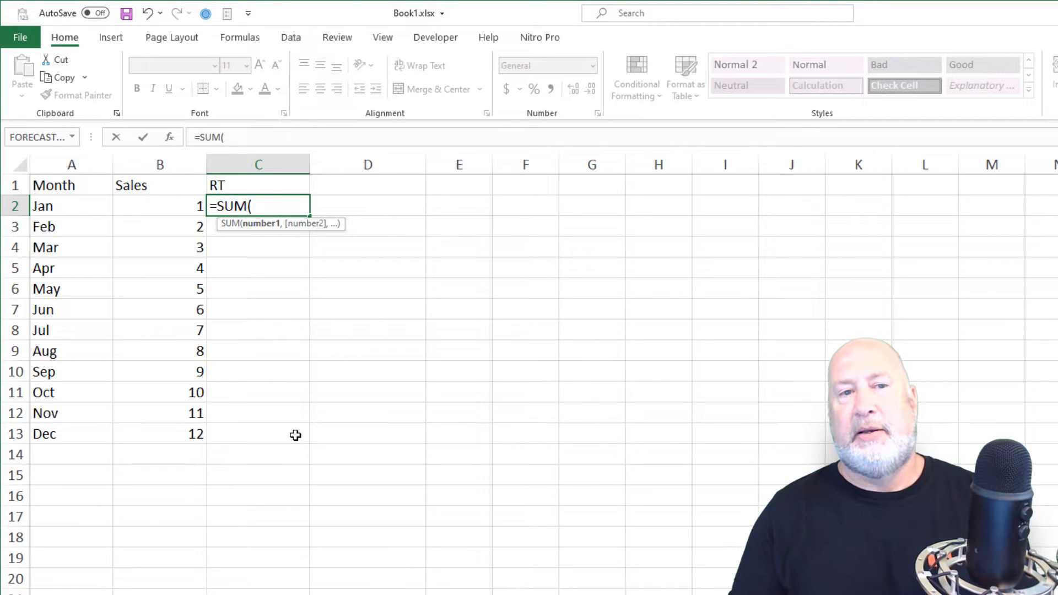
text(b2)
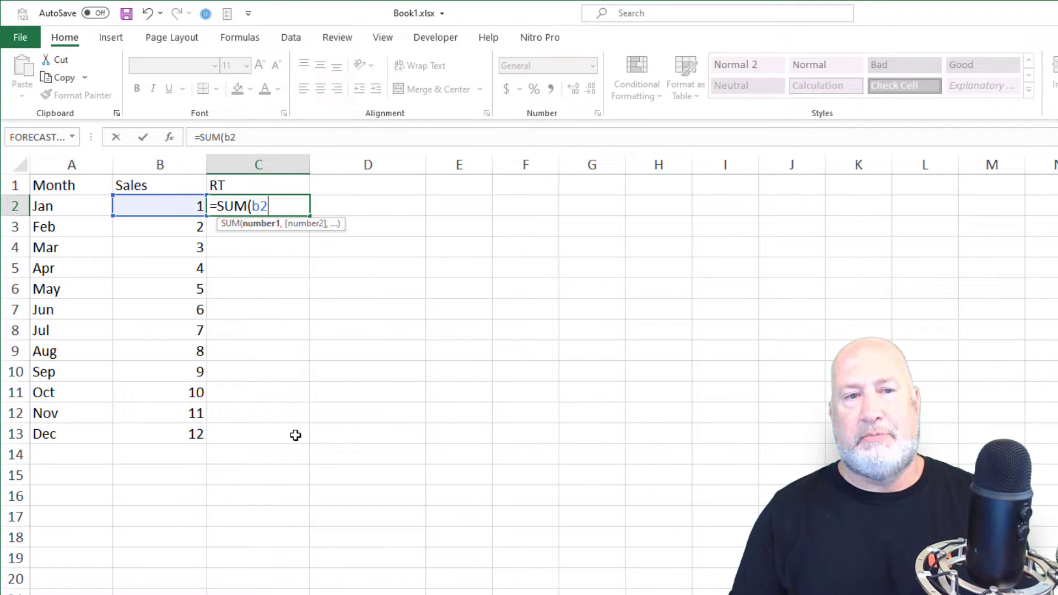
text(:b2)
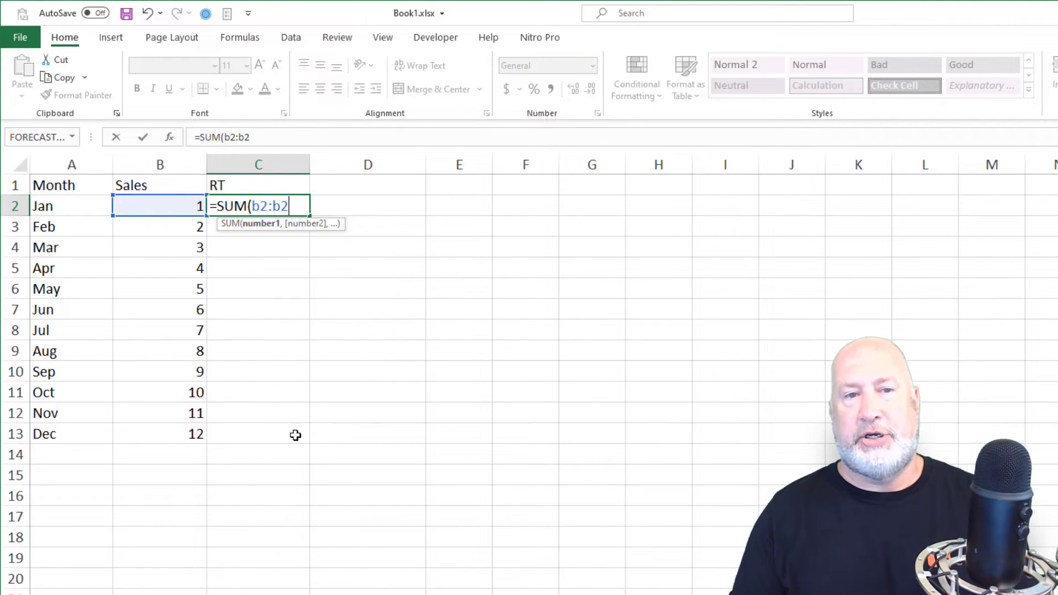
text())
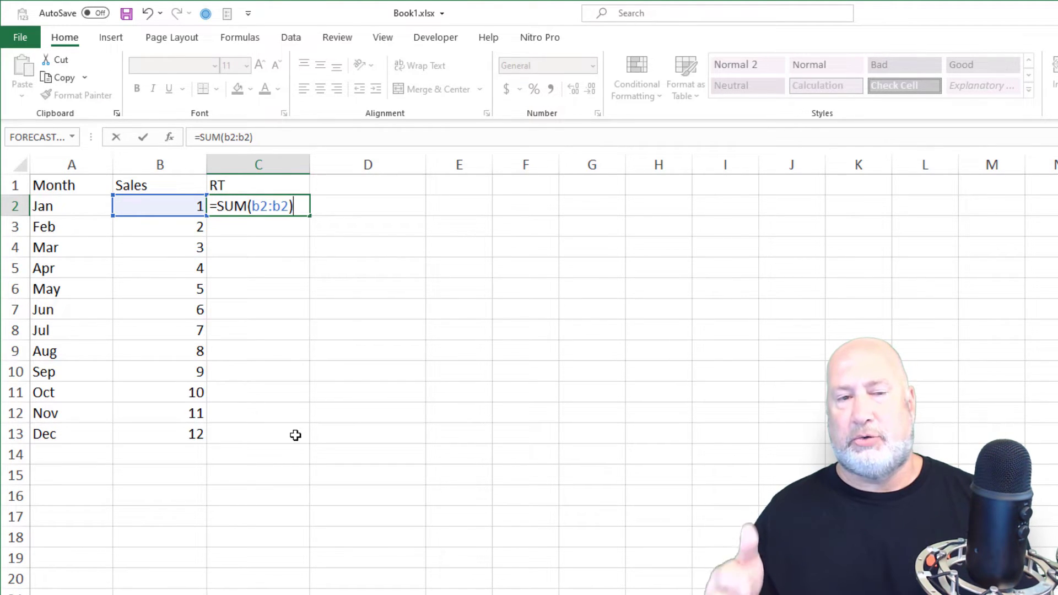
click(262, 207)
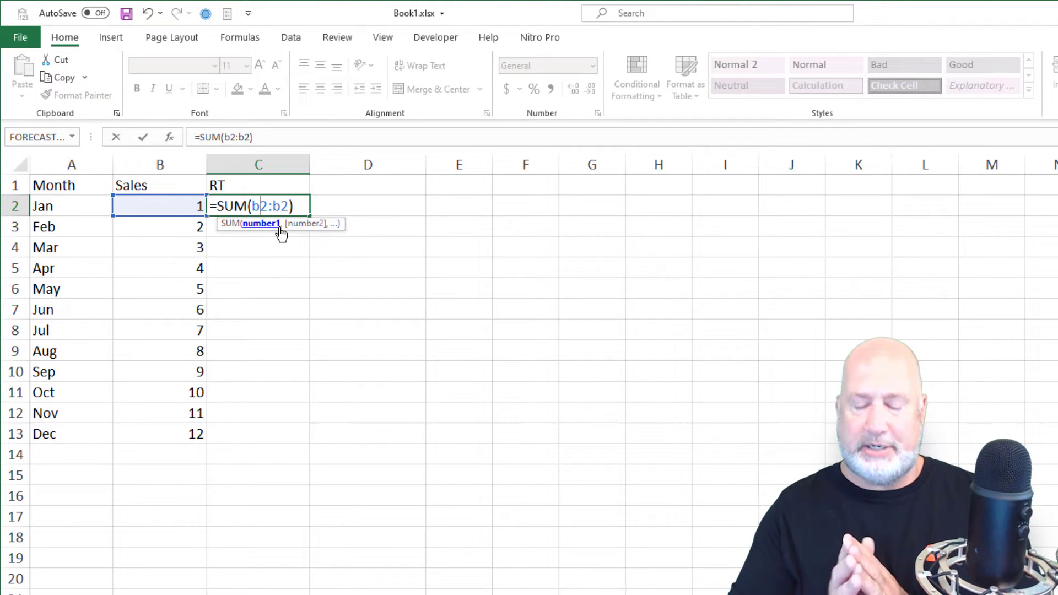
key(F4)
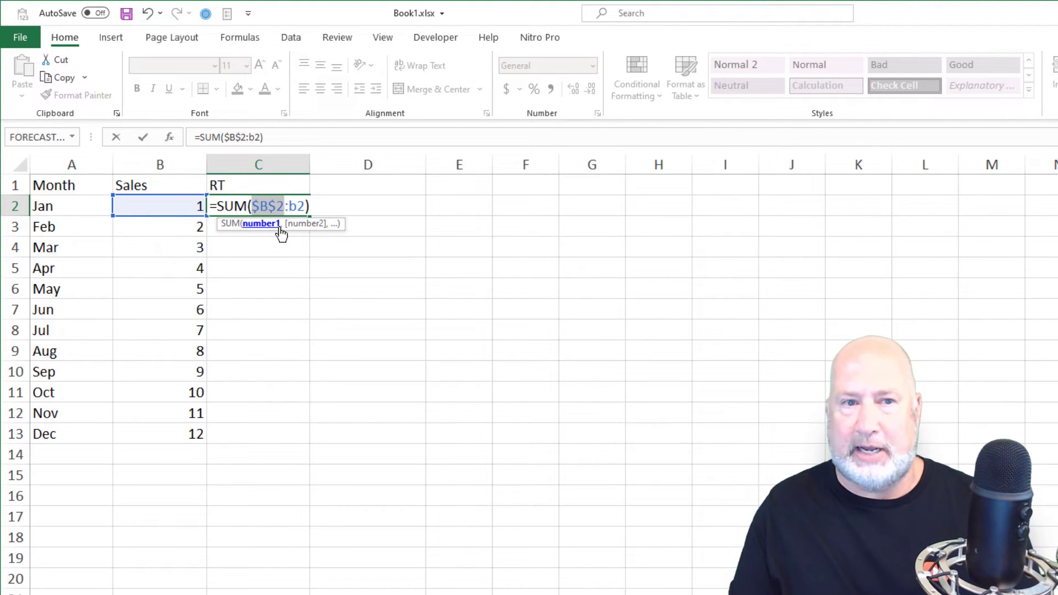
key(Return)
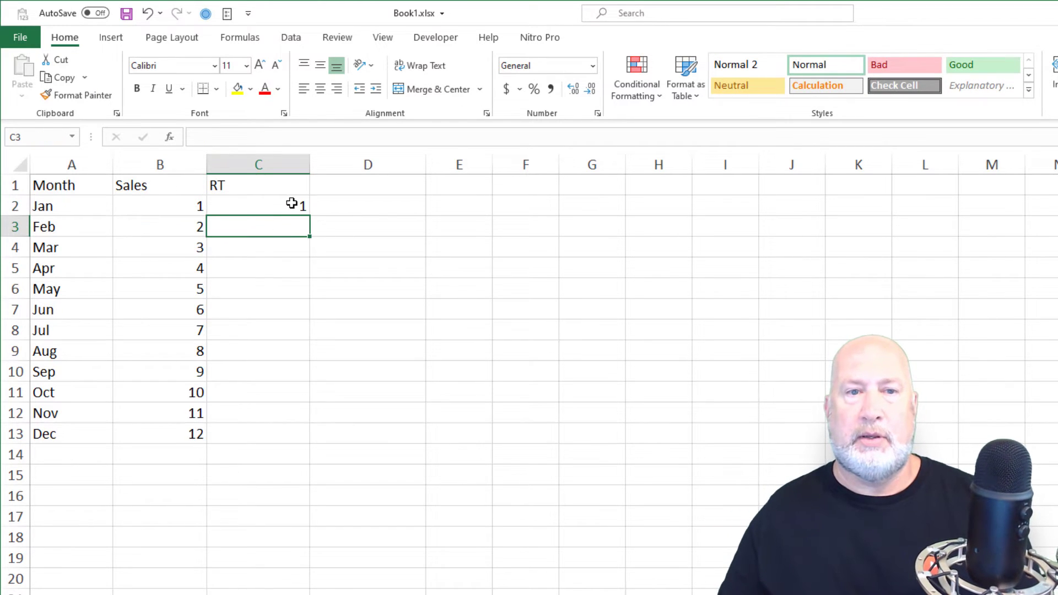
- Copy C2's SUM formula down through C13 and check the copied formulas
click(291, 203)
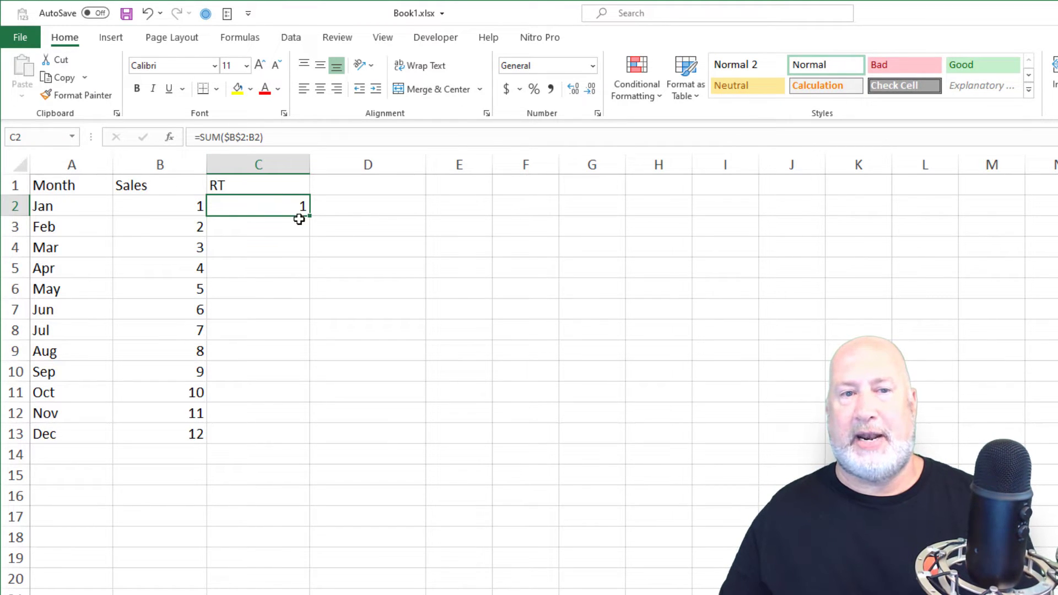
drag(309, 218, 288, 227)
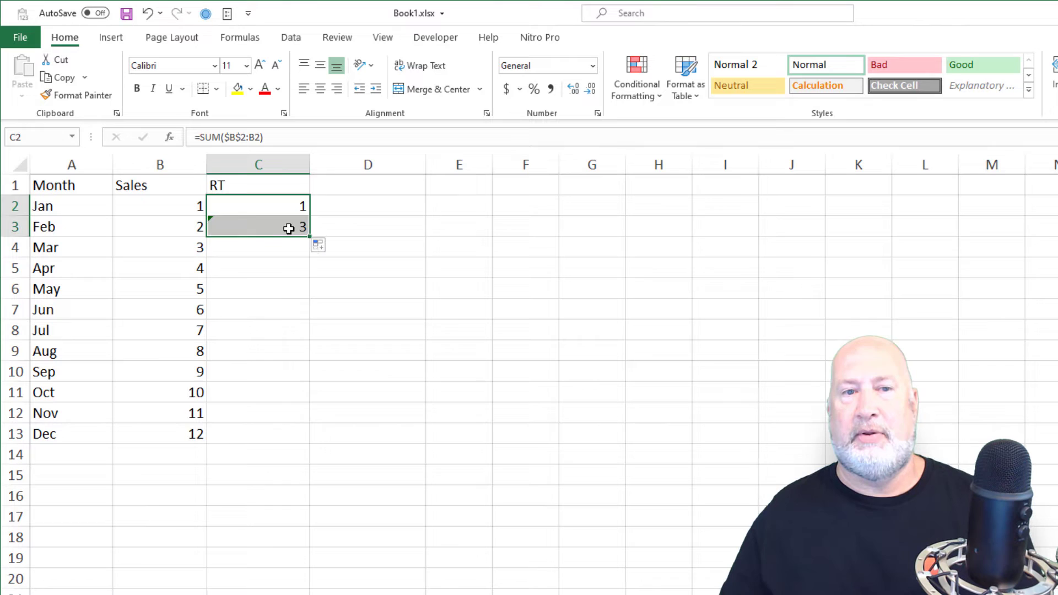
click(289, 226)
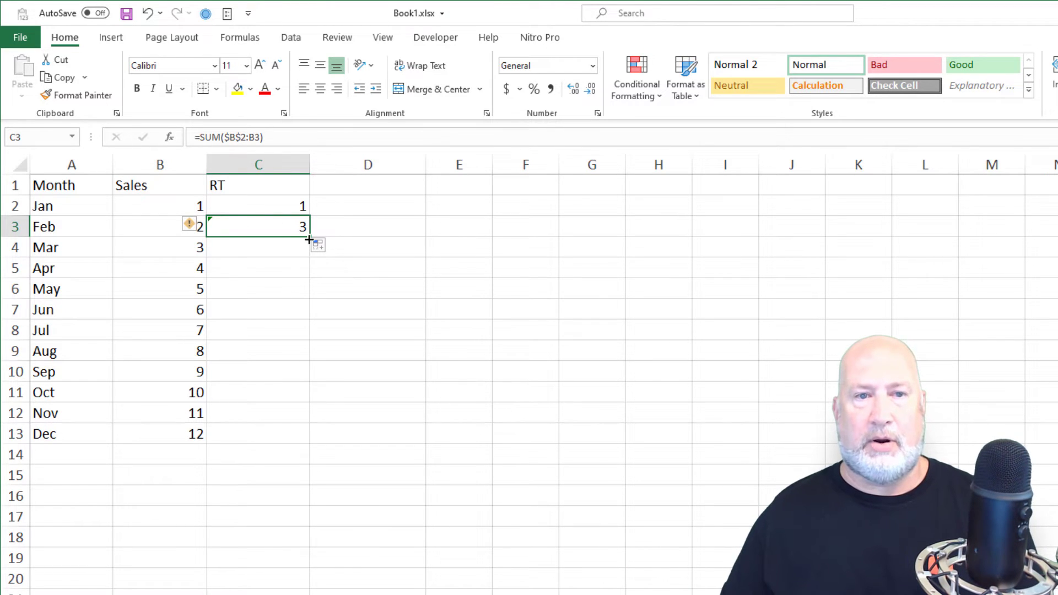
drag(309, 238, 310, 442)
click(310, 258)
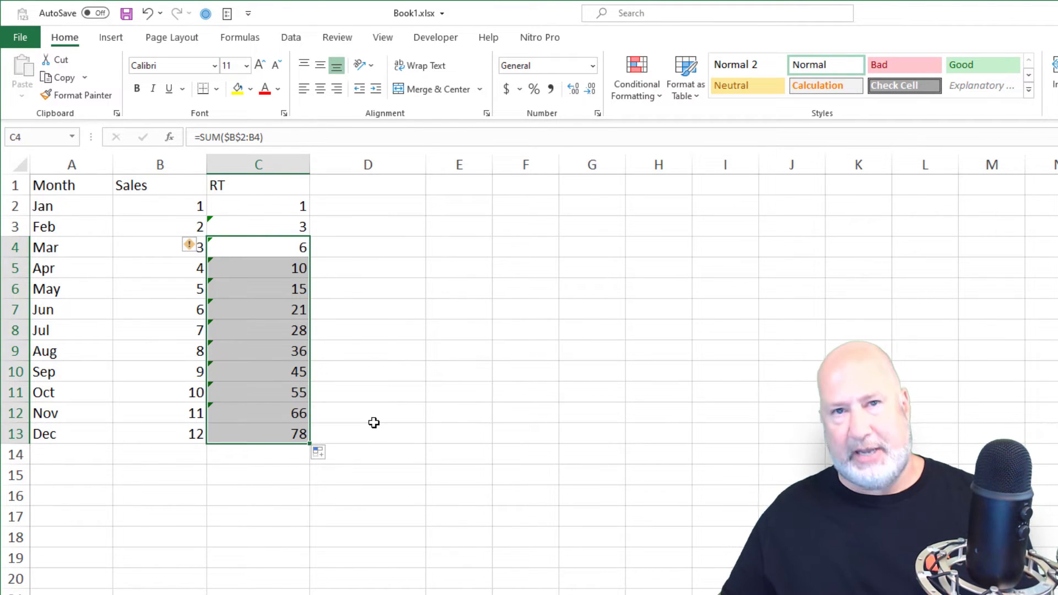
click(286, 207)
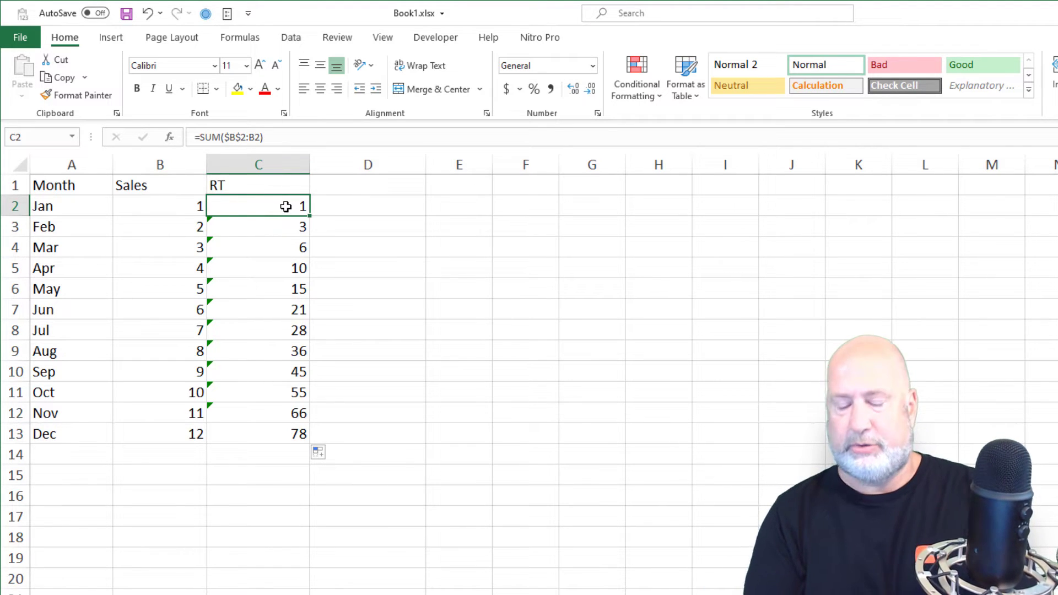
key(Down)
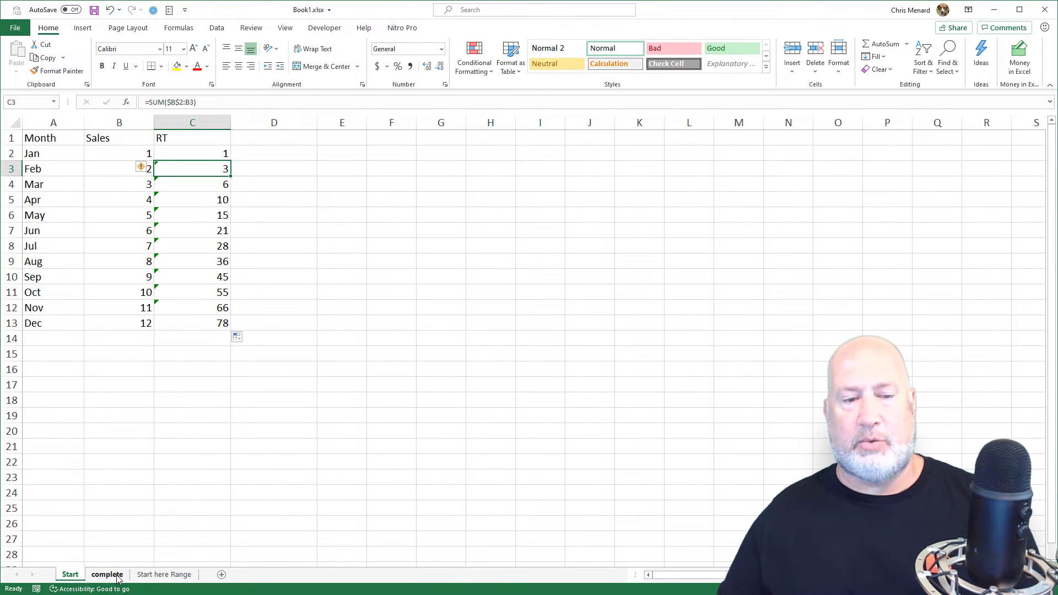
- Compare with the running-total formulas in C3, C4 and C6 on the complete sheet
click(108, 574)
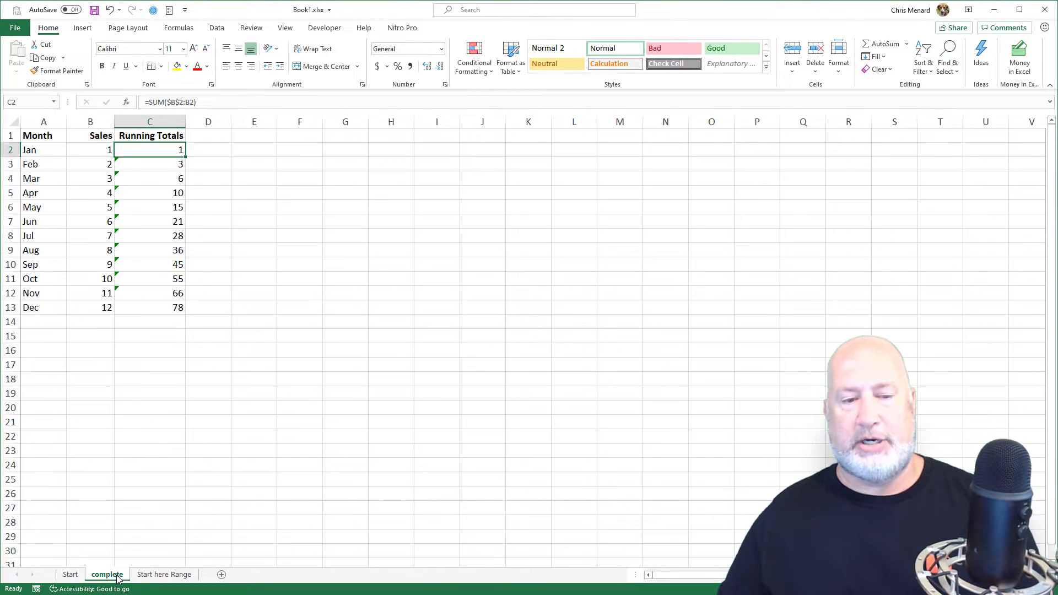
click(159, 164)
click(157, 179)
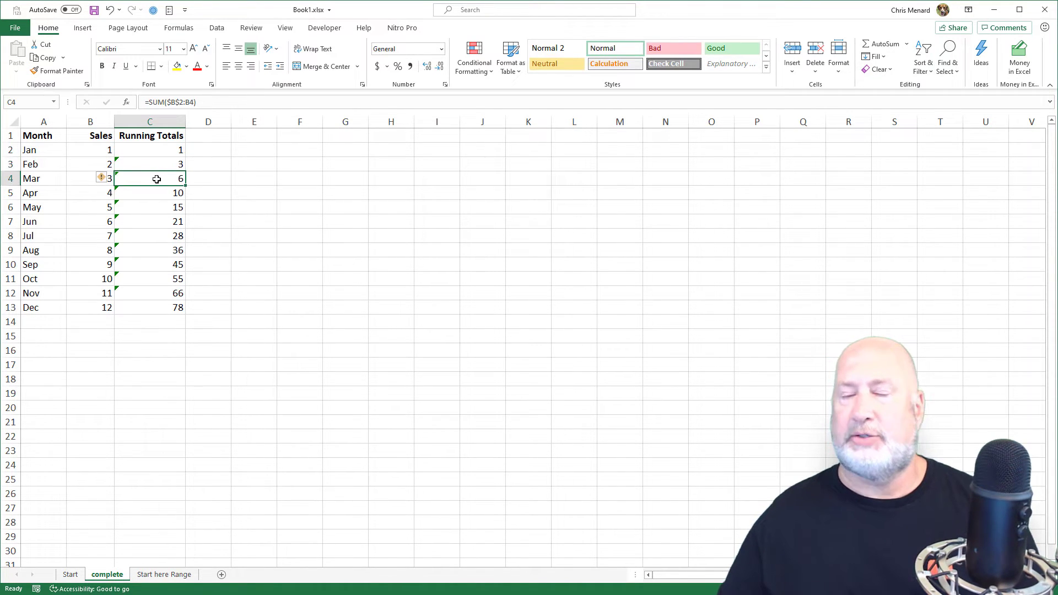
click(153, 209)
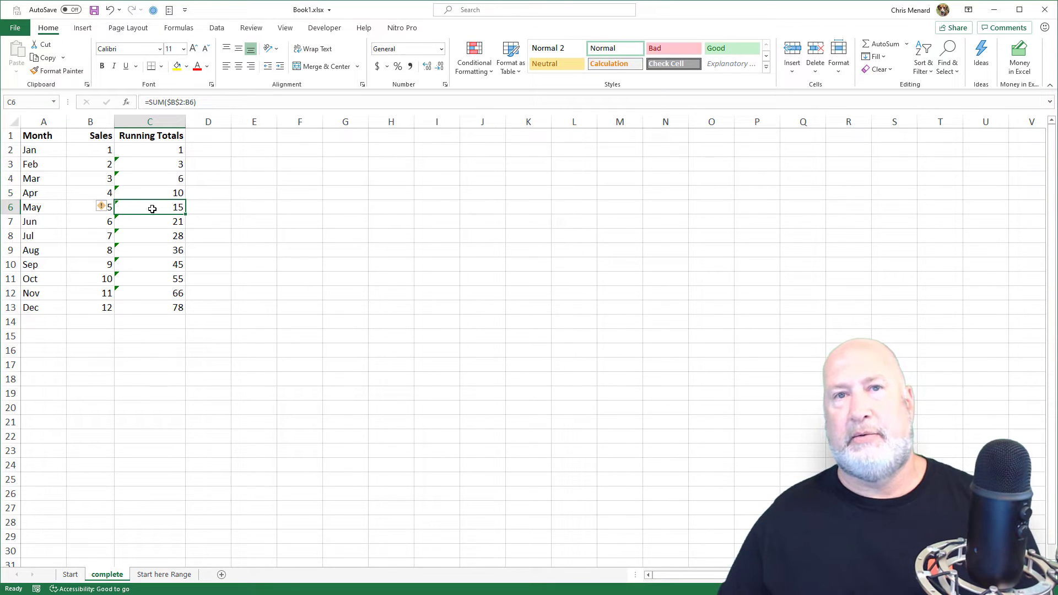
click(167, 575)
click(163, 187)
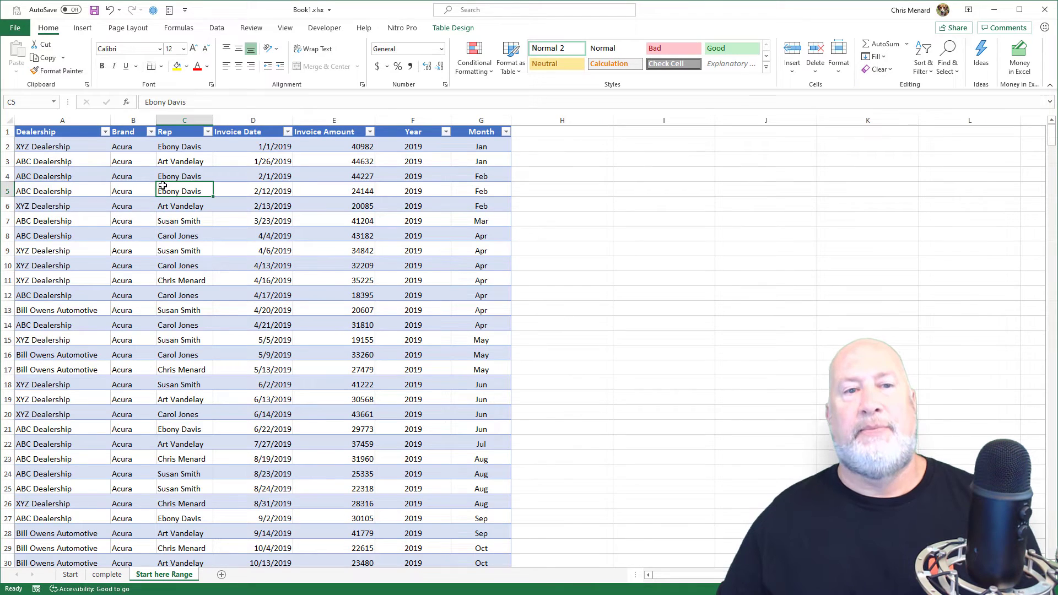
click(172, 145)
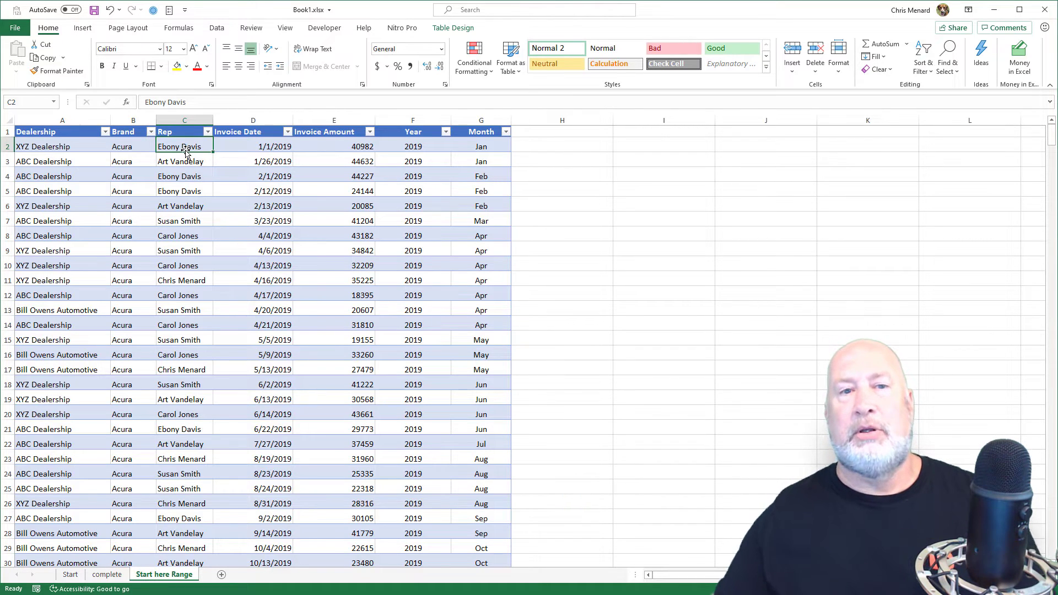
click(329, 146)
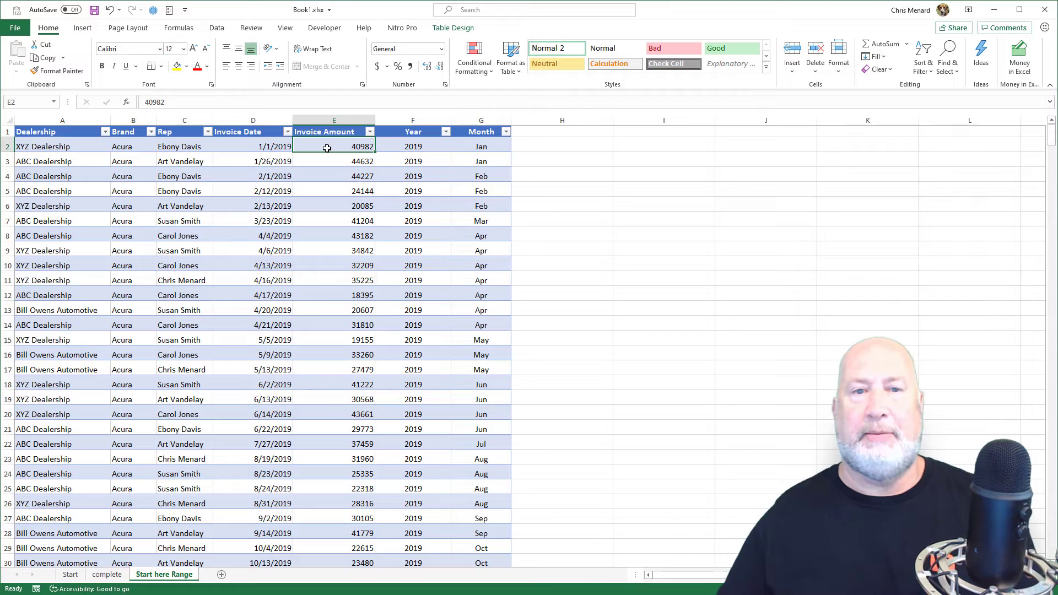
click(456, 30)
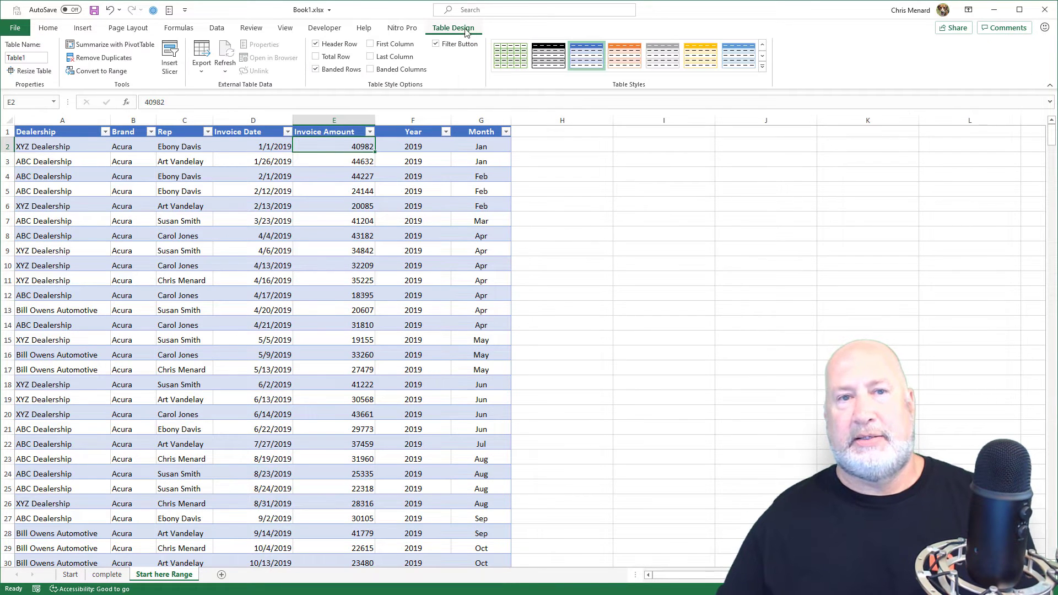
click(269, 166)
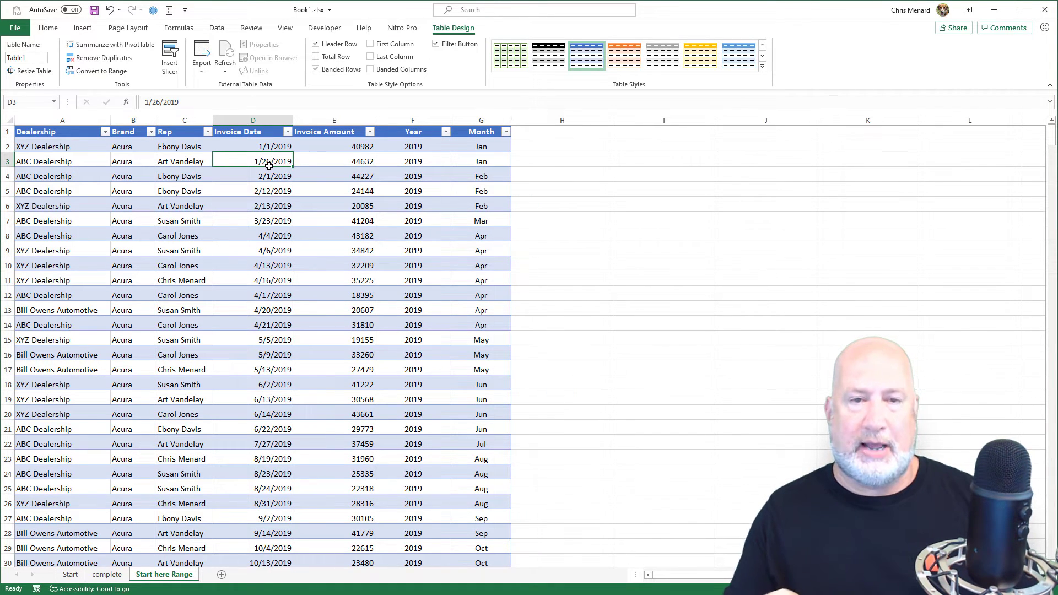
click(271, 148)
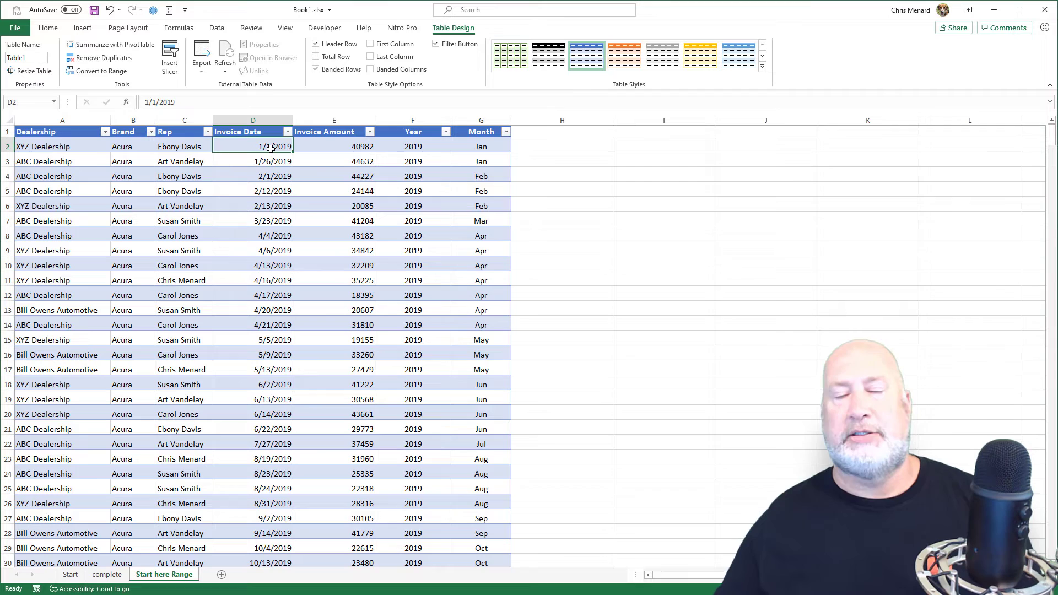
click(271, 163)
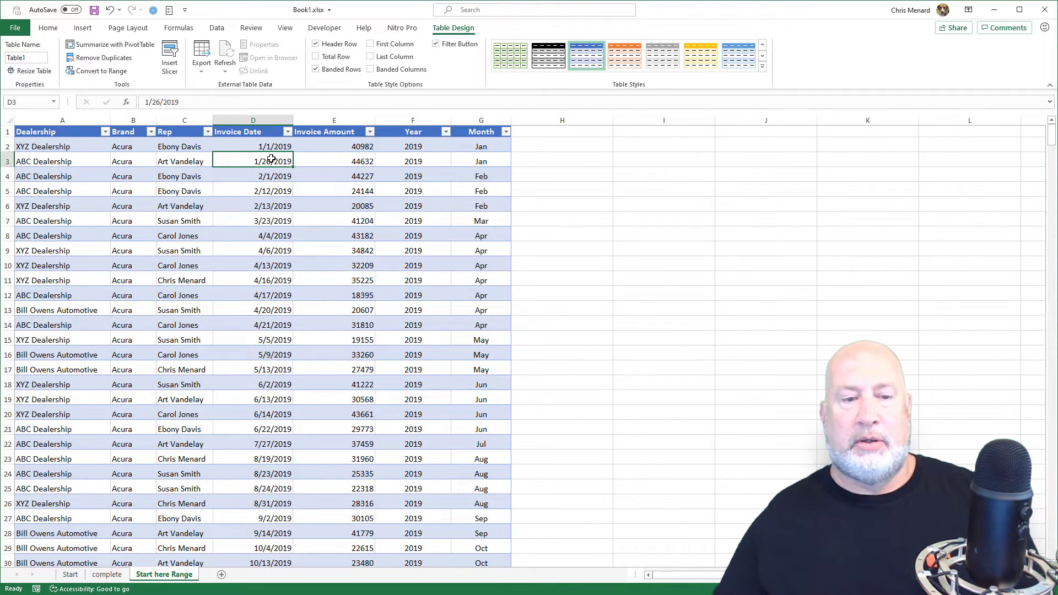
click(109, 577)
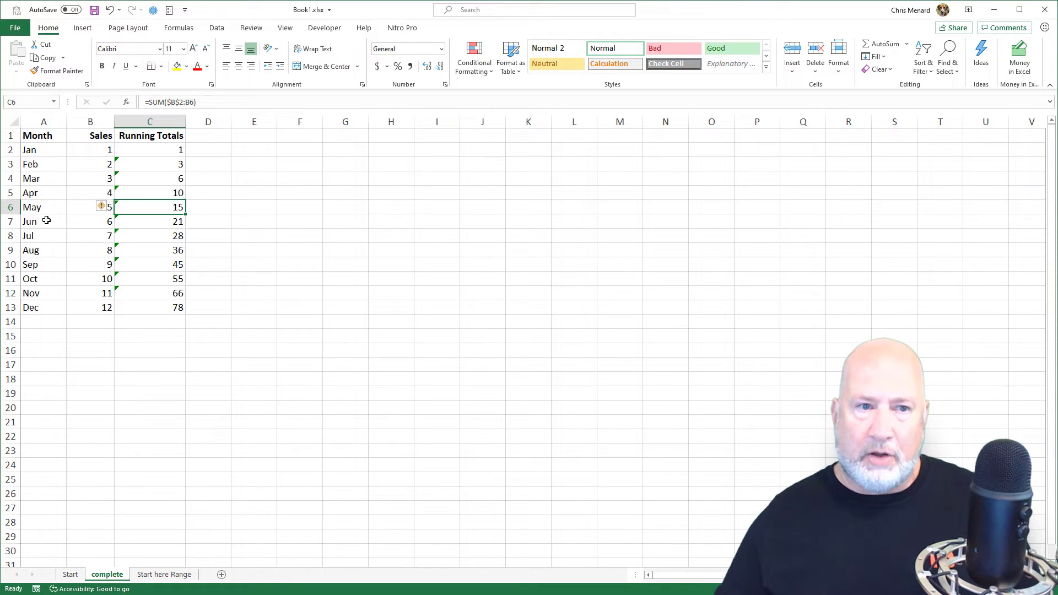
- On Start here Range, jump to the table's last row 577 and back to the top
click(182, 574)
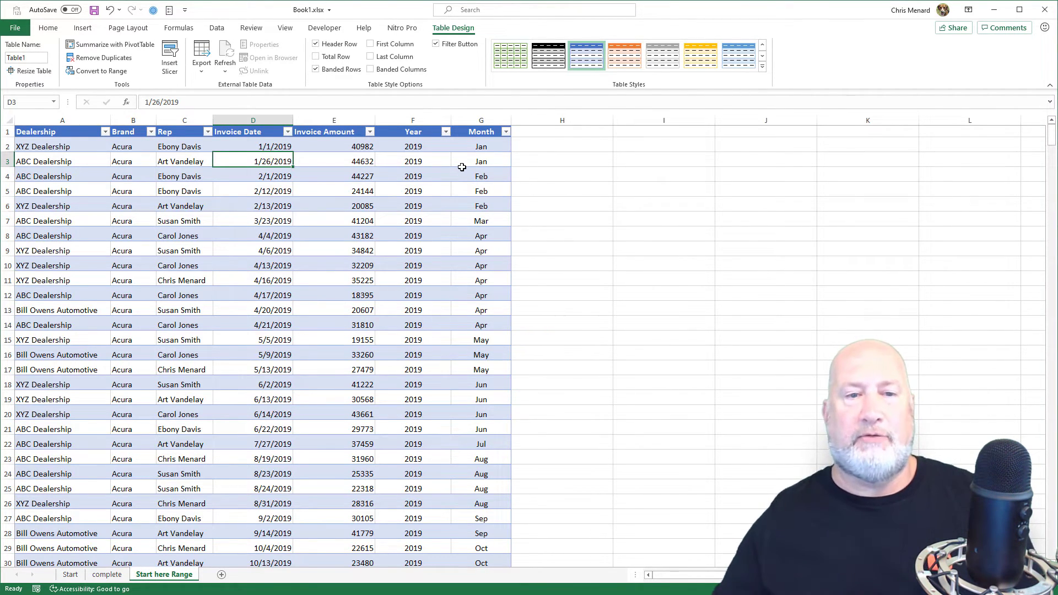
double_click(264, 168)
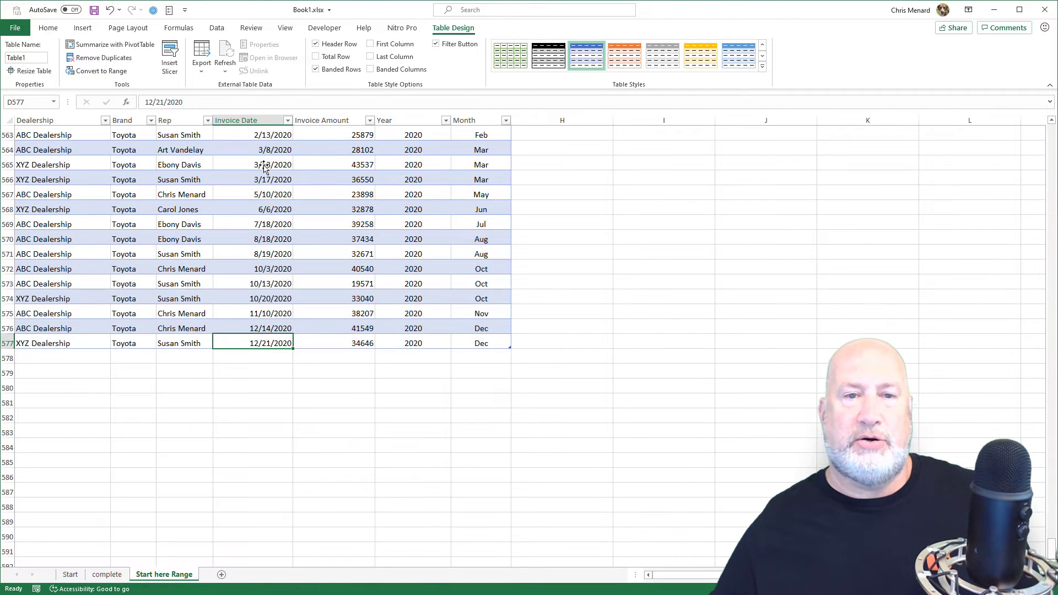
double_click(242, 333)
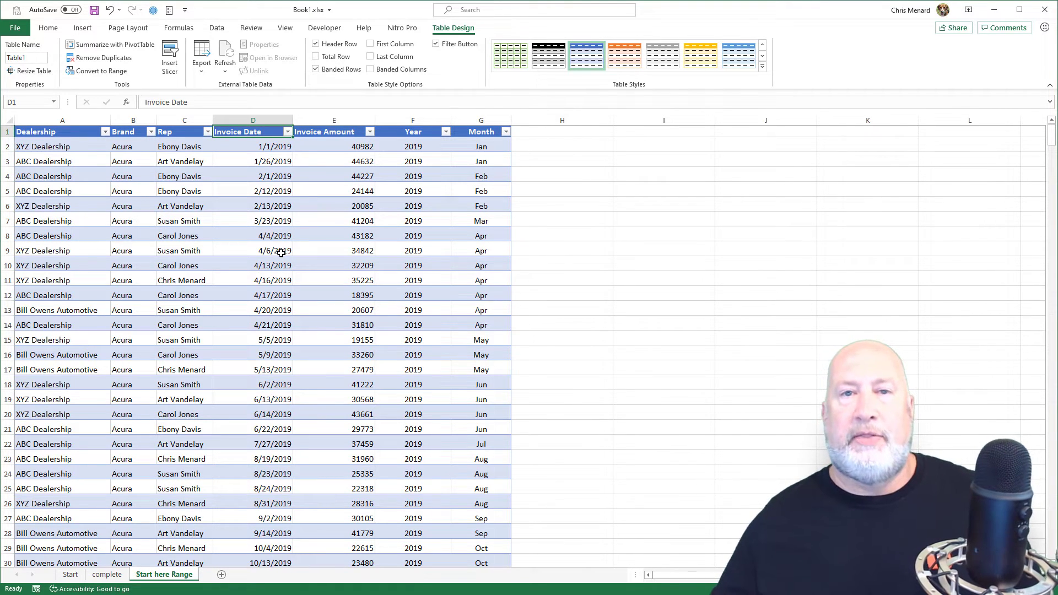
click(284, 161)
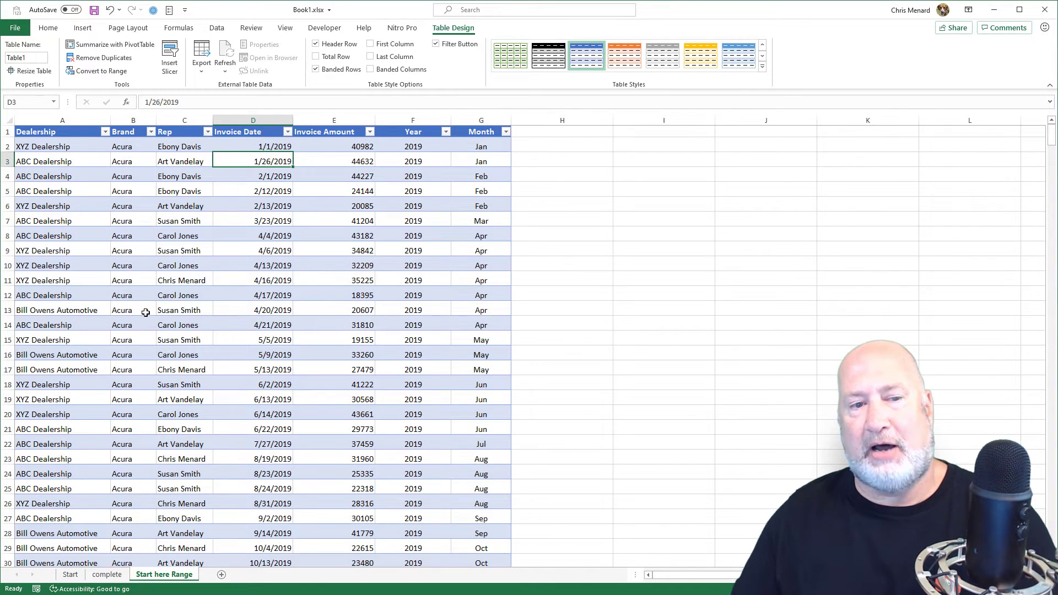
scroll(140, 317, down, 20)
scroll(141, 334, down, 9)
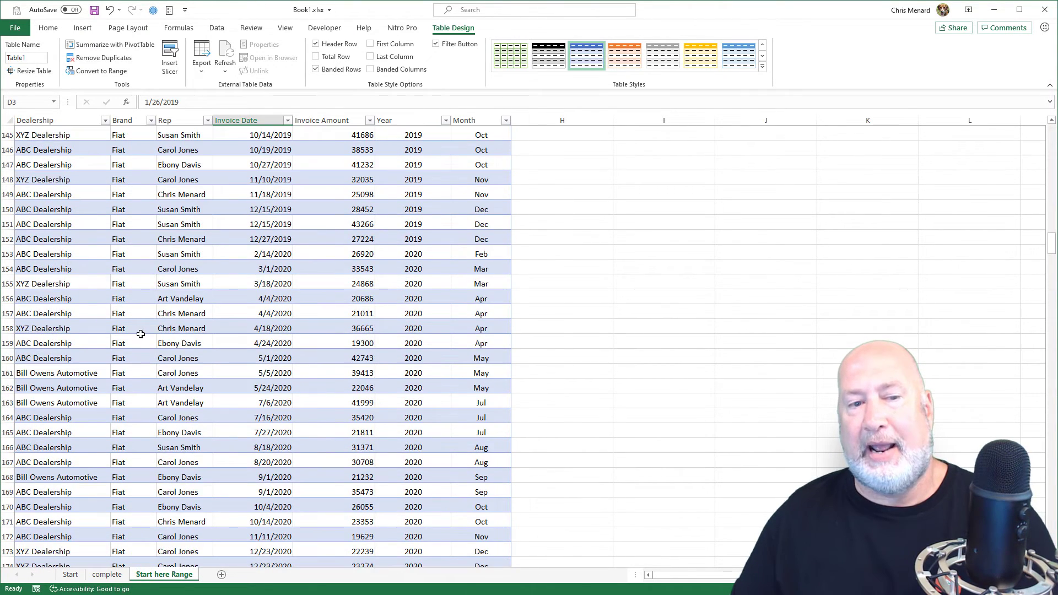
scroll(140, 334, down, 20)
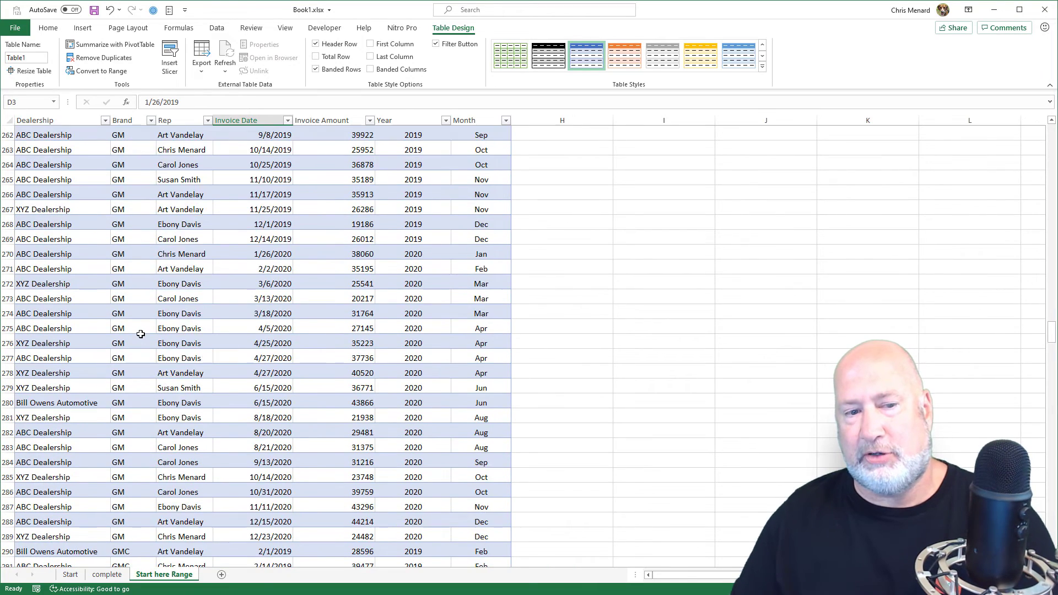
key(ctrl+BackSpace)
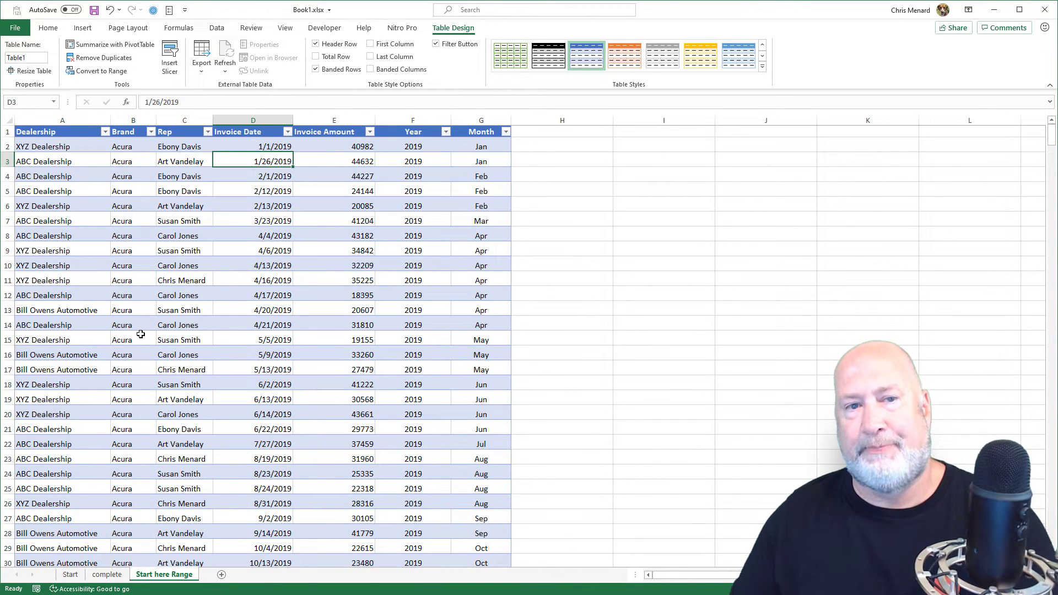
- Insert a PivotTable from Table1 on a new worksheet
click(86, 31)
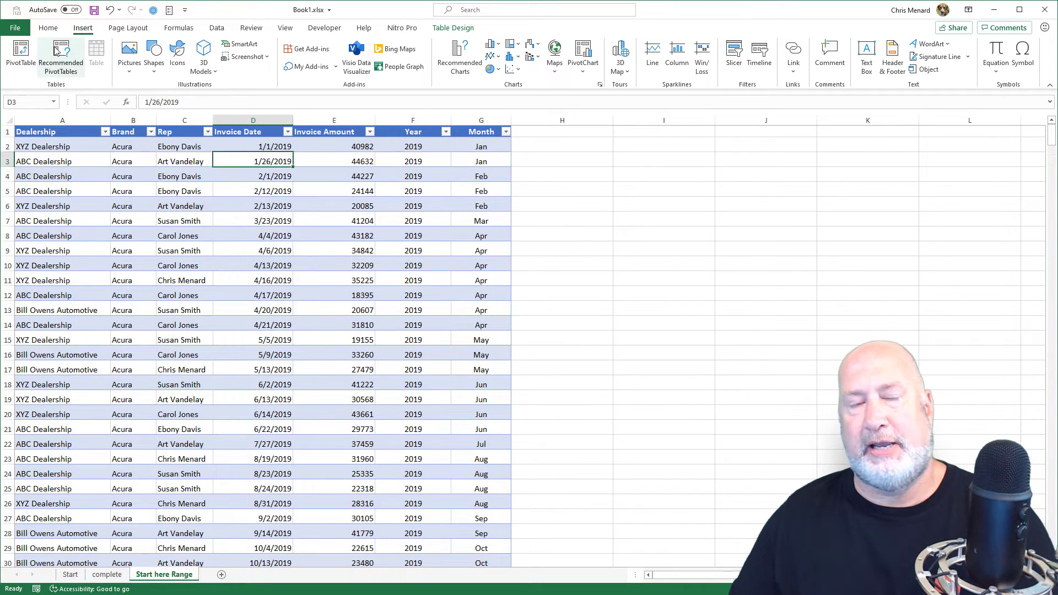
click(21, 54)
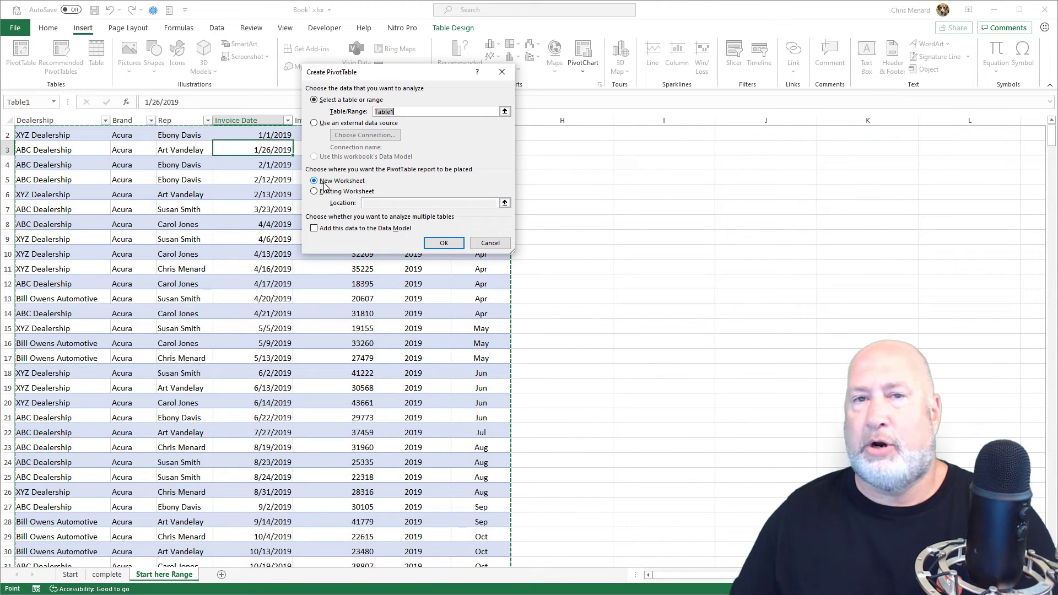
click(443, 243)
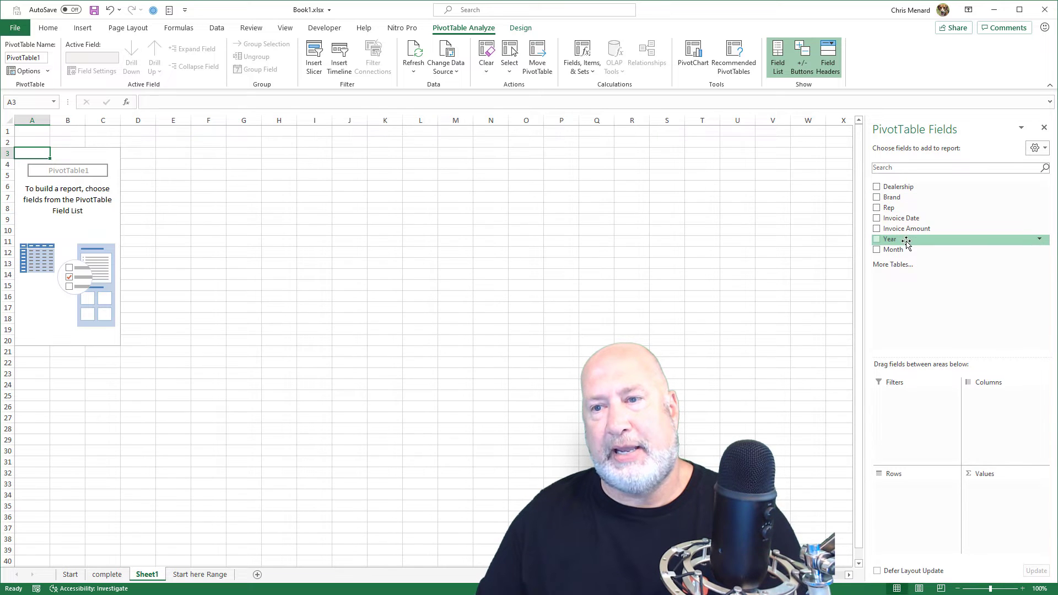
- Put Month in Rows and Sum of Invoice Amount in Values, comparing with the complete sheet
drag(904, 249, 913, 501)
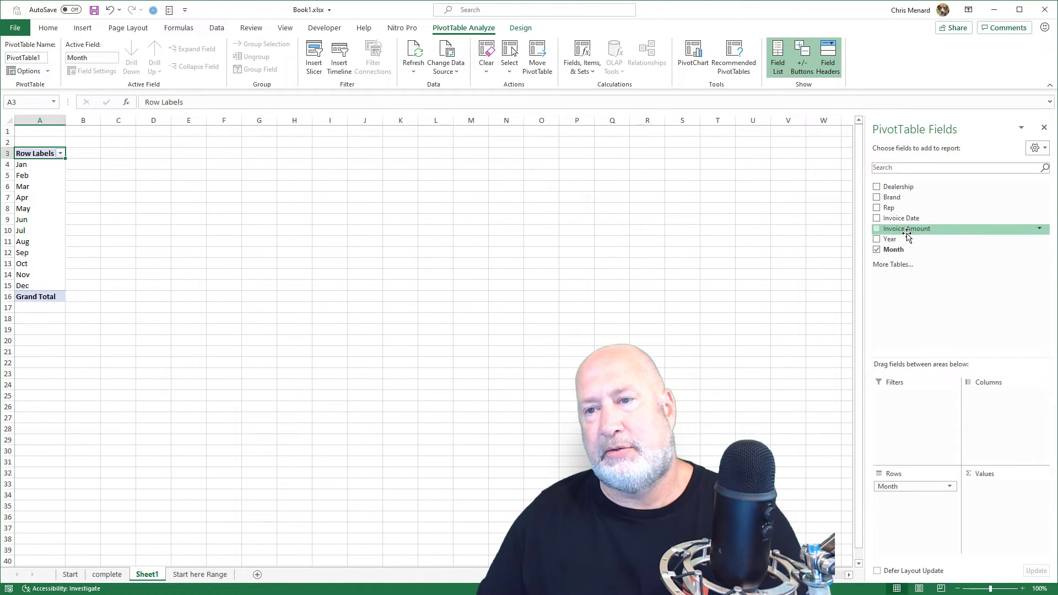
drag(907, 234, 996, 504)
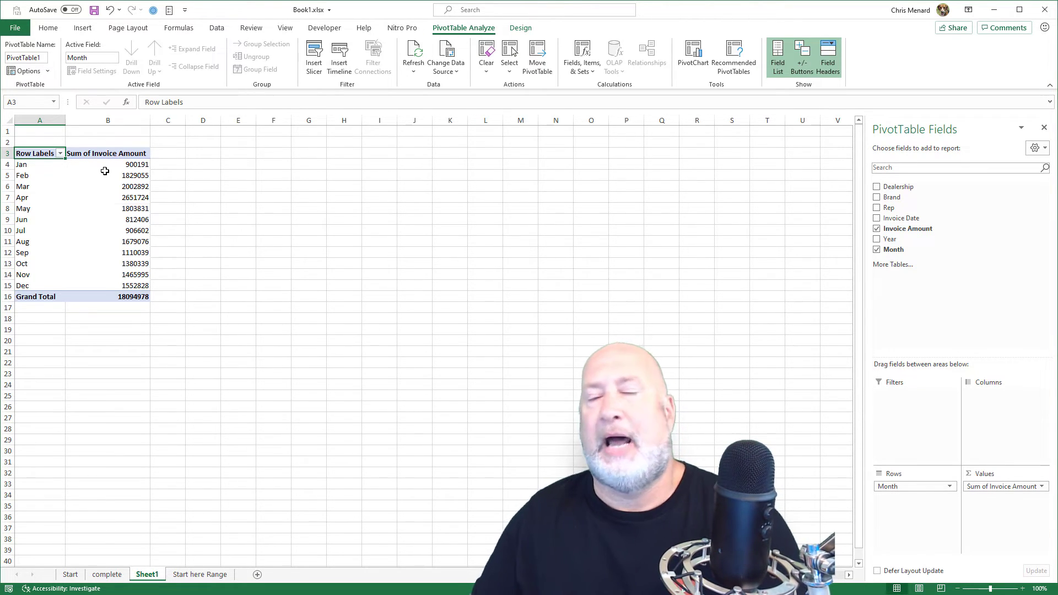
mouse_move(105, 171)
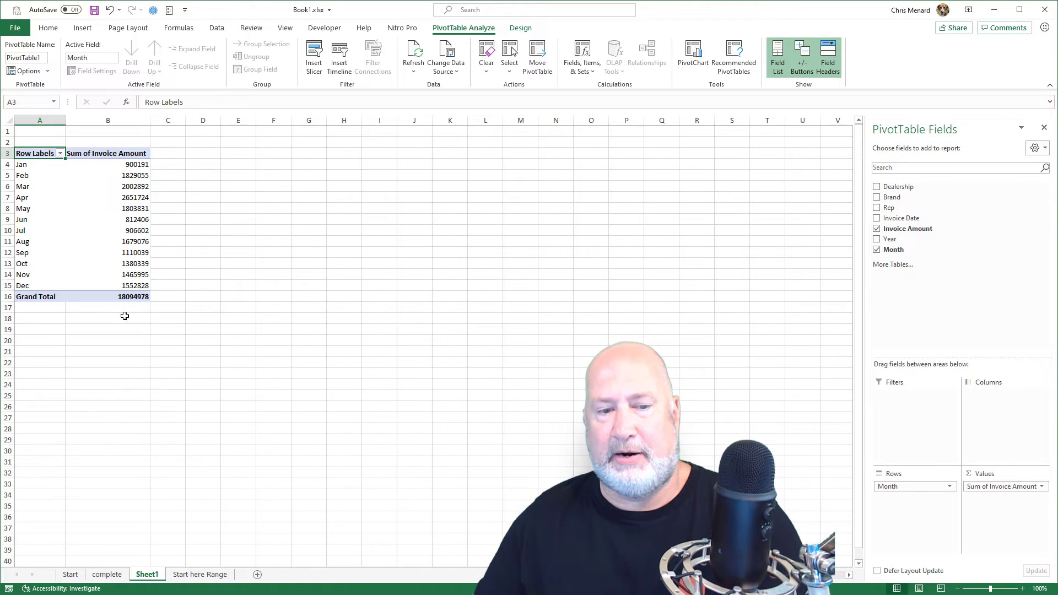
click(107, 575)
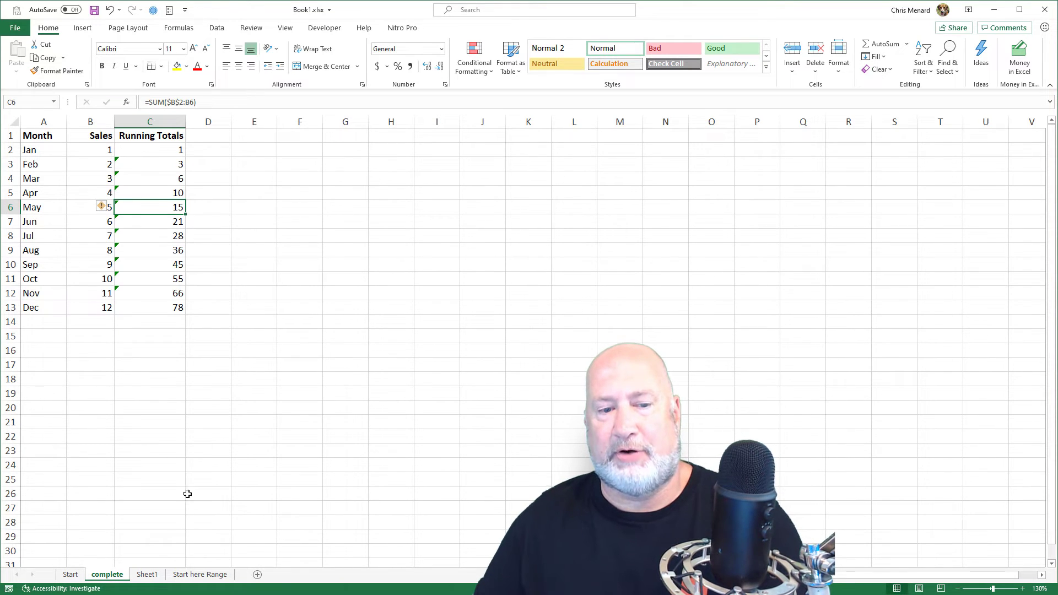
click(148, 575)
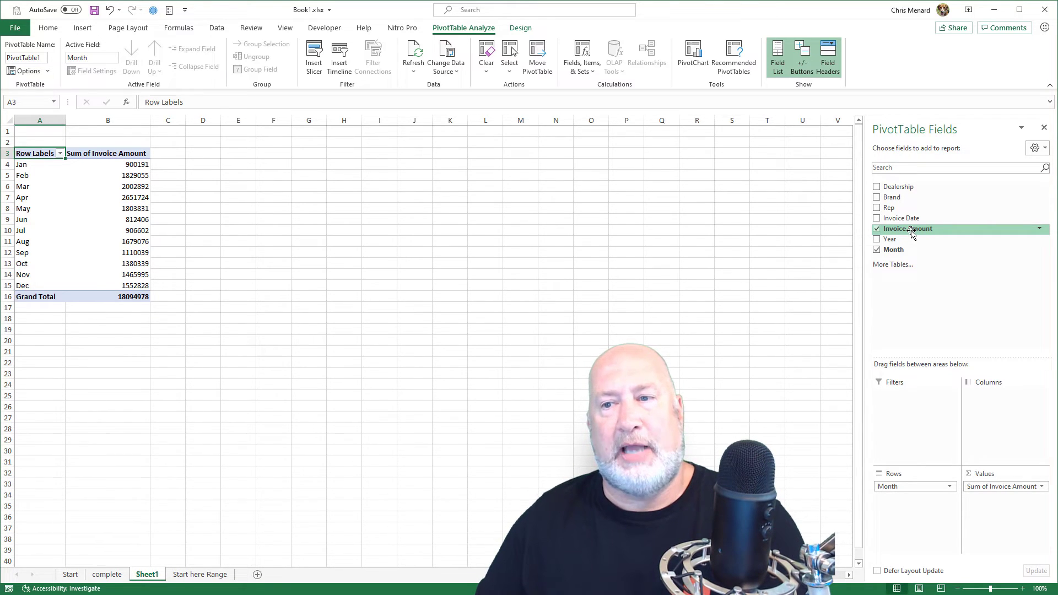
- Add Invoice Amount to Values again, shown as Running Total In with base field Month
drag(912, 234, 1002, 499)
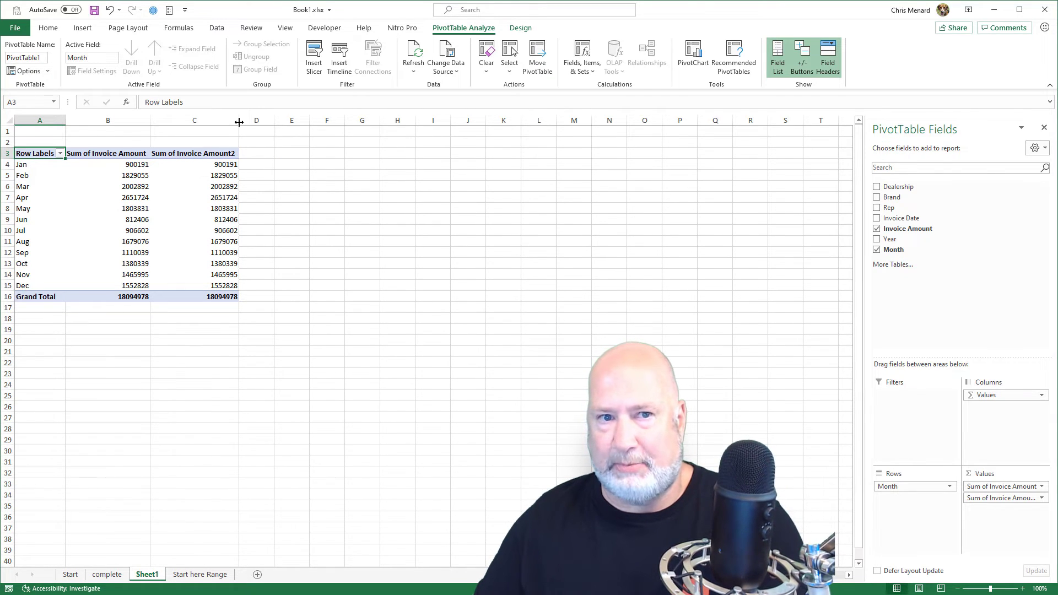
drag(239, 121, 246, 121)
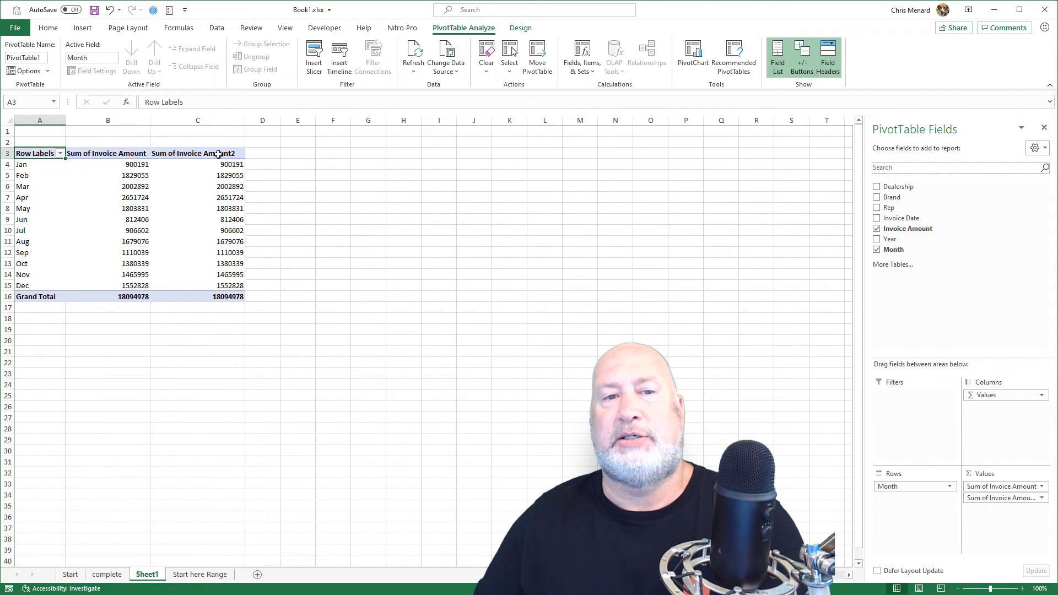
right_click(219, 156)
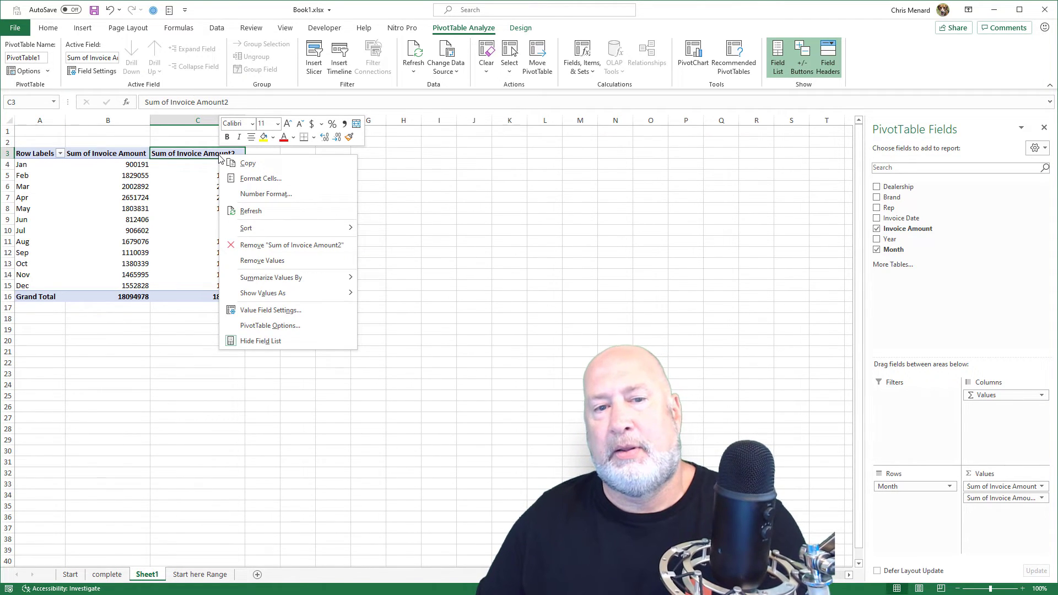
mouse_move(272, 295)
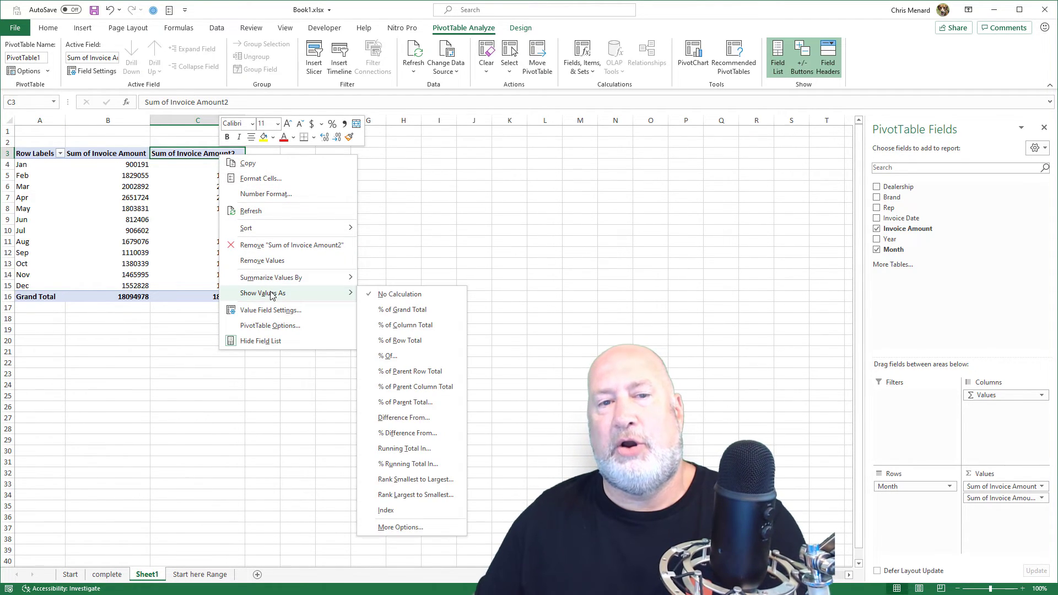
click(416, 449)
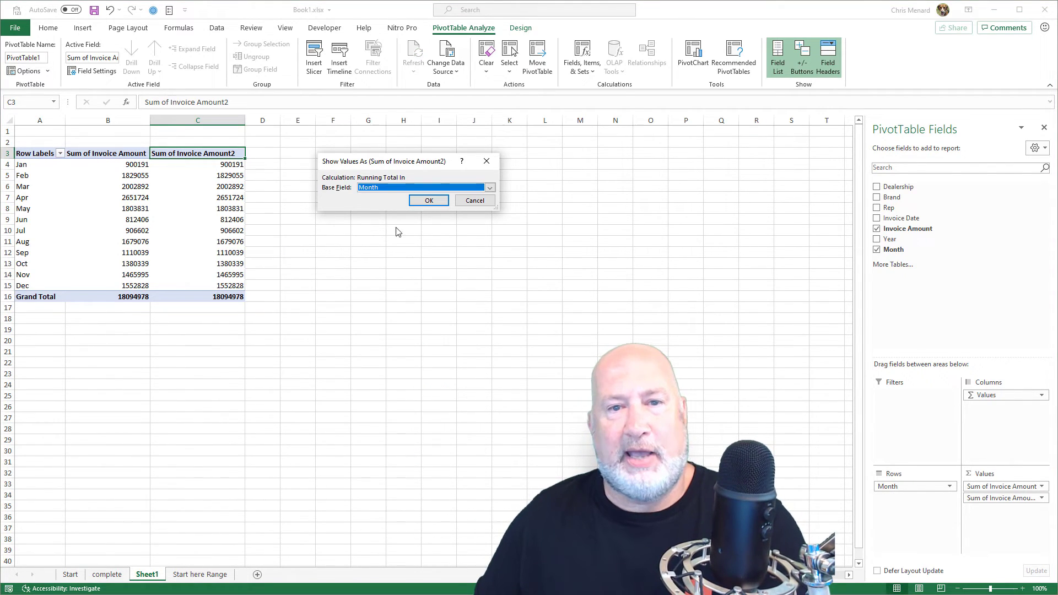
click(489, 187)
click(488, 190)
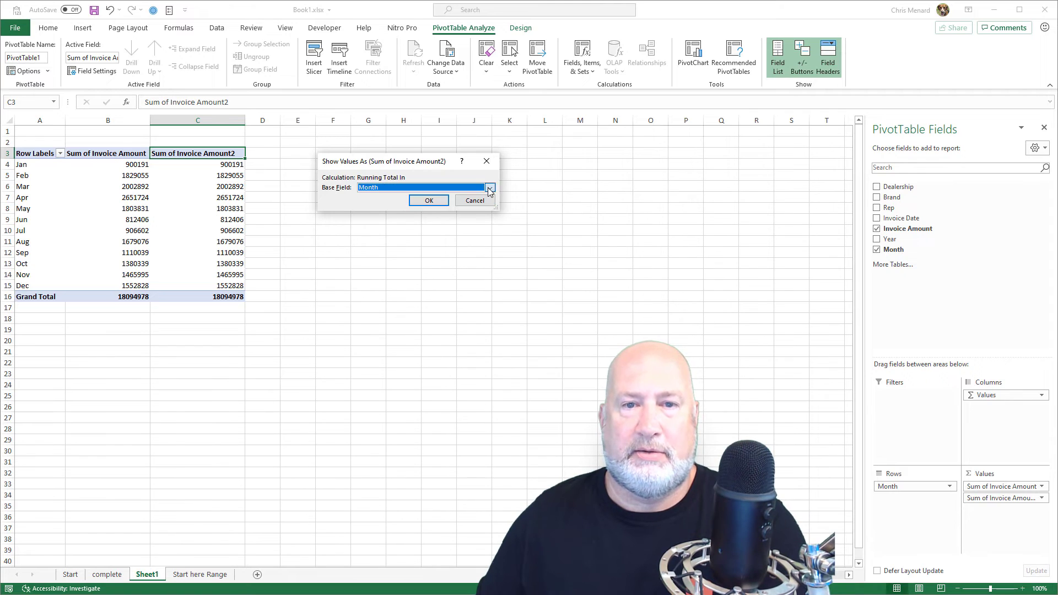
click(438, 204)
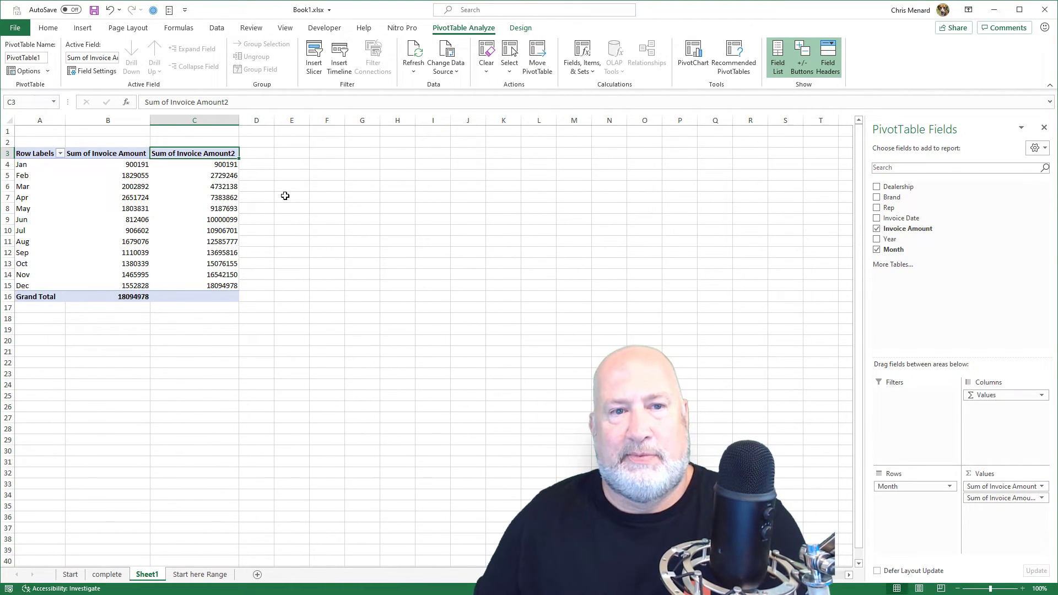
click(212, 166)
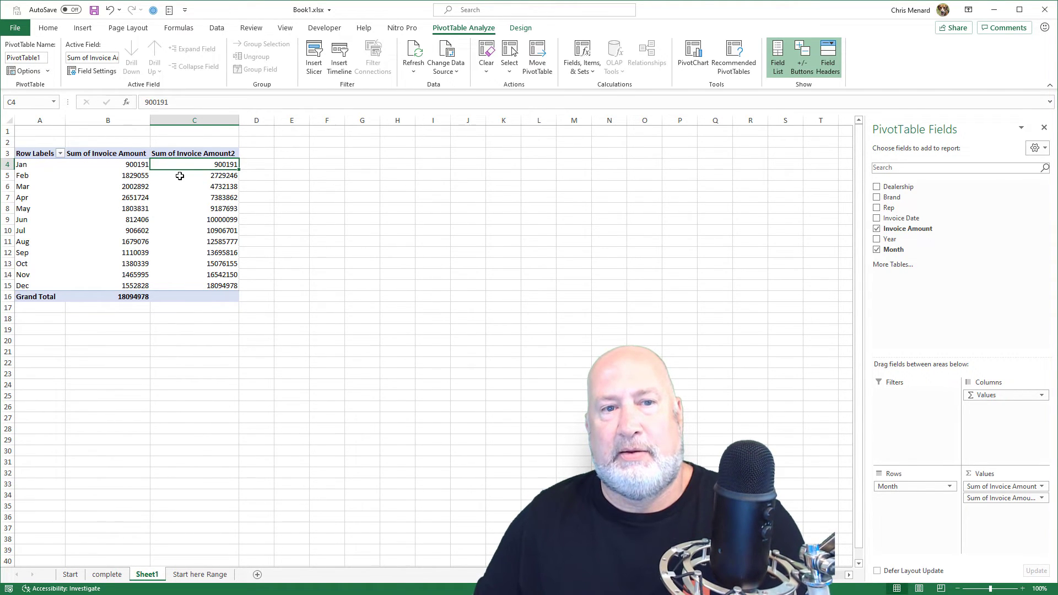
click(197, 177)
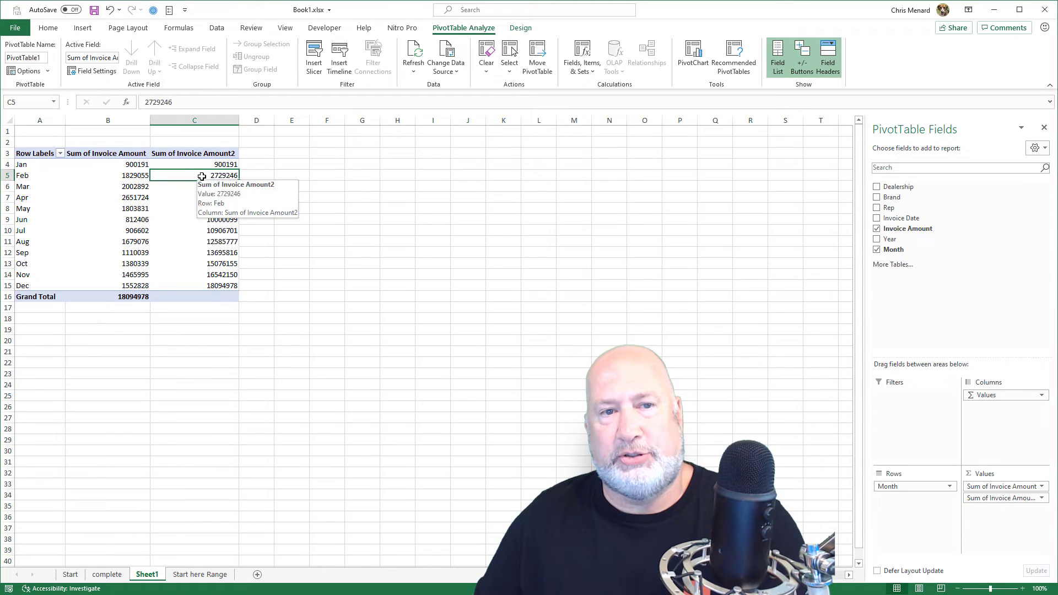
drag(130, 167, 134, 172)
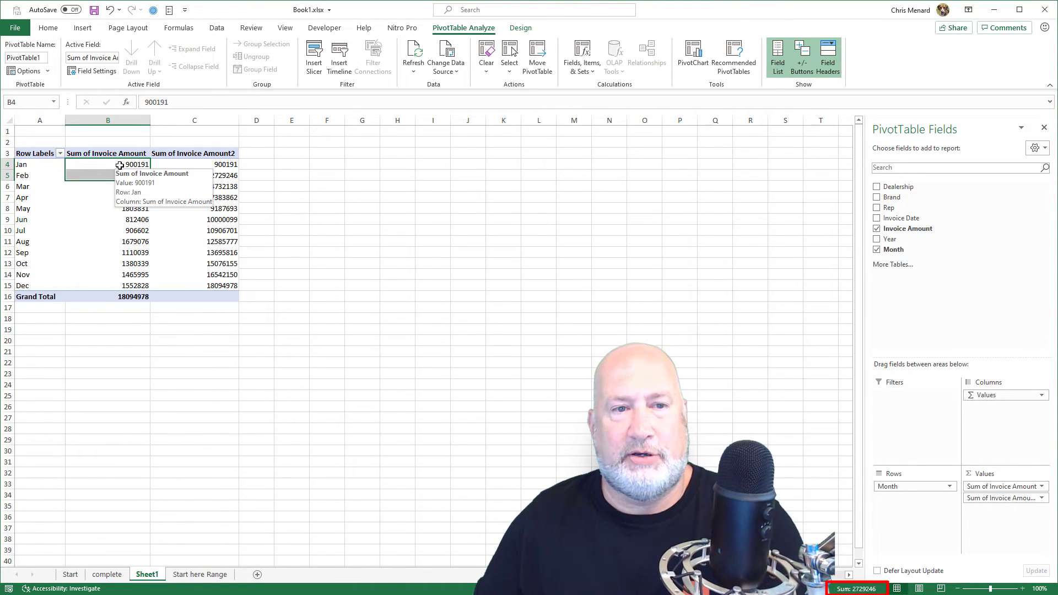
click(120, 165)
drag(119, 165, 118, 188)
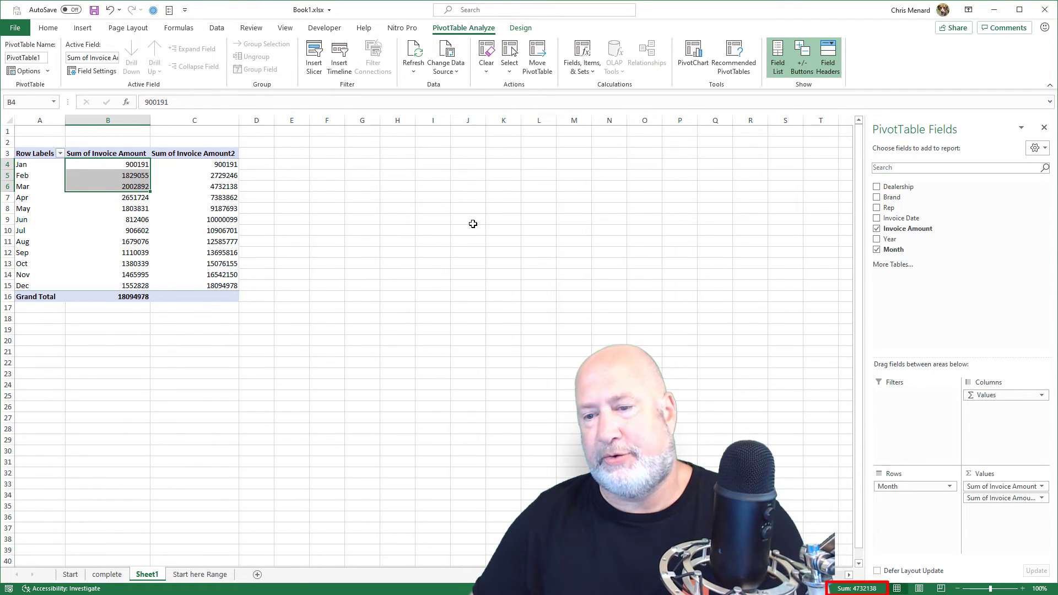
click(226, 286)
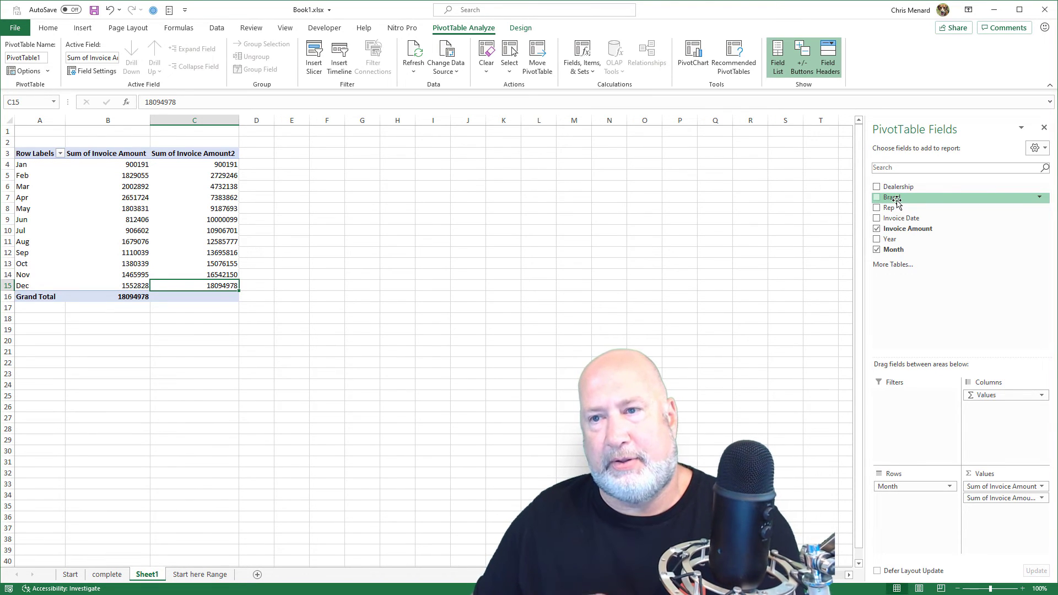
- After reviewing brands in the data, place Brand in Rows above Month
click(215, 575)
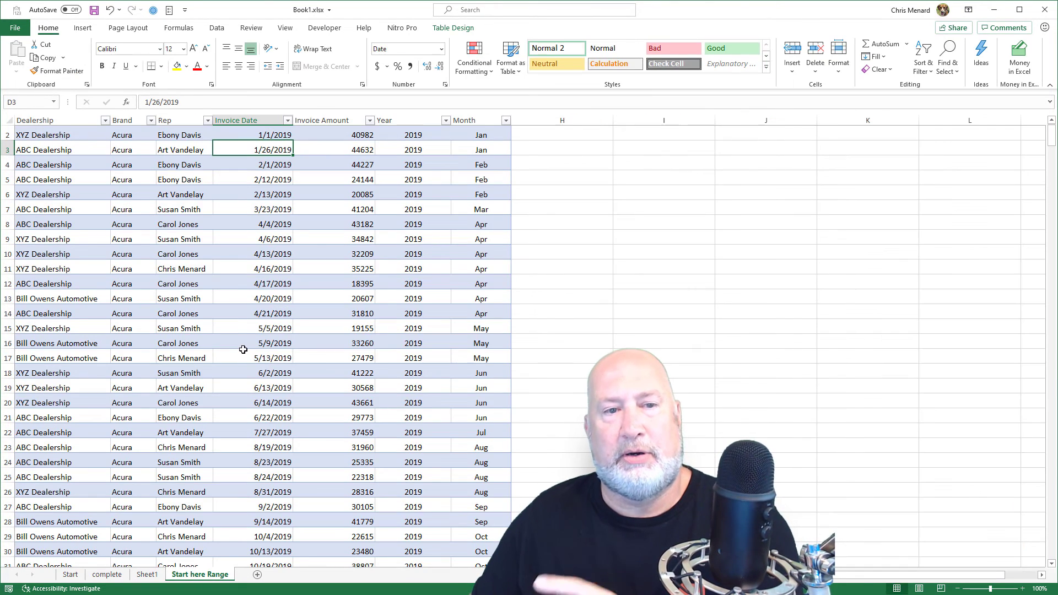
scroll(243, 349, down, 20)
click(138, 375)
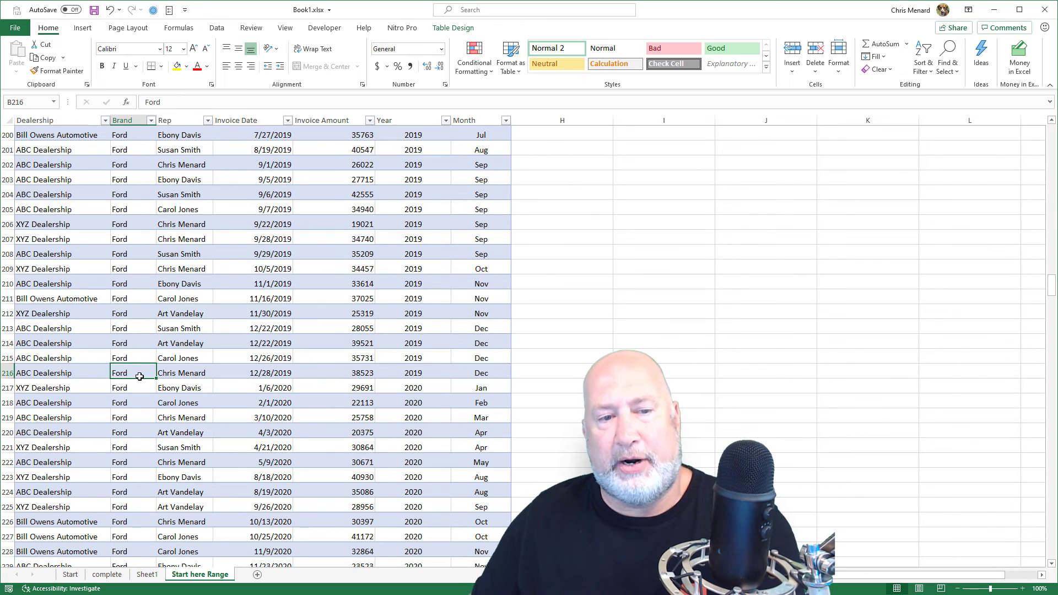
scroll(140, 377, down, 10)
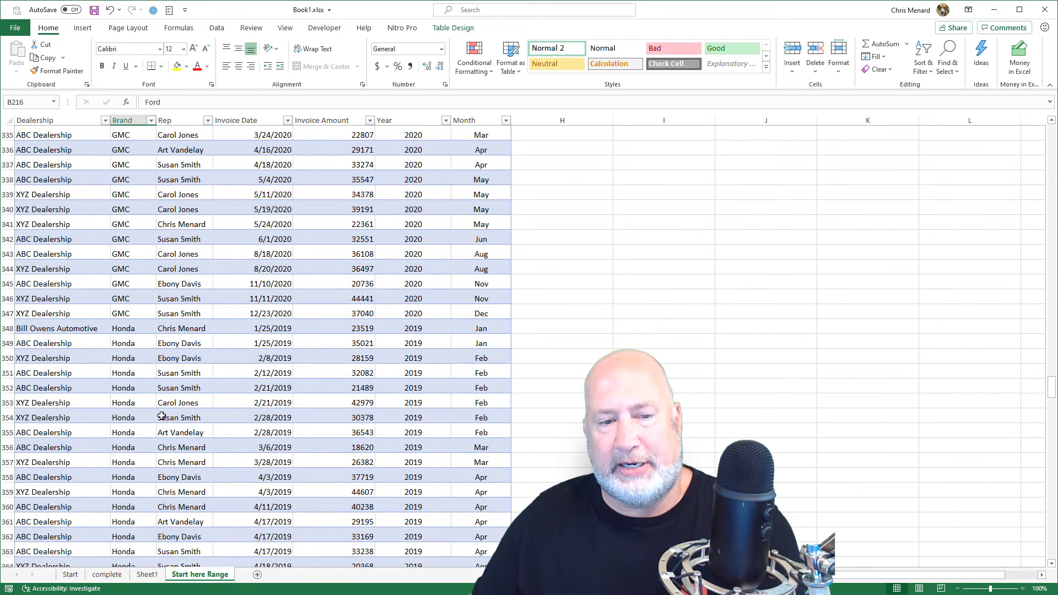
click(147, 574)
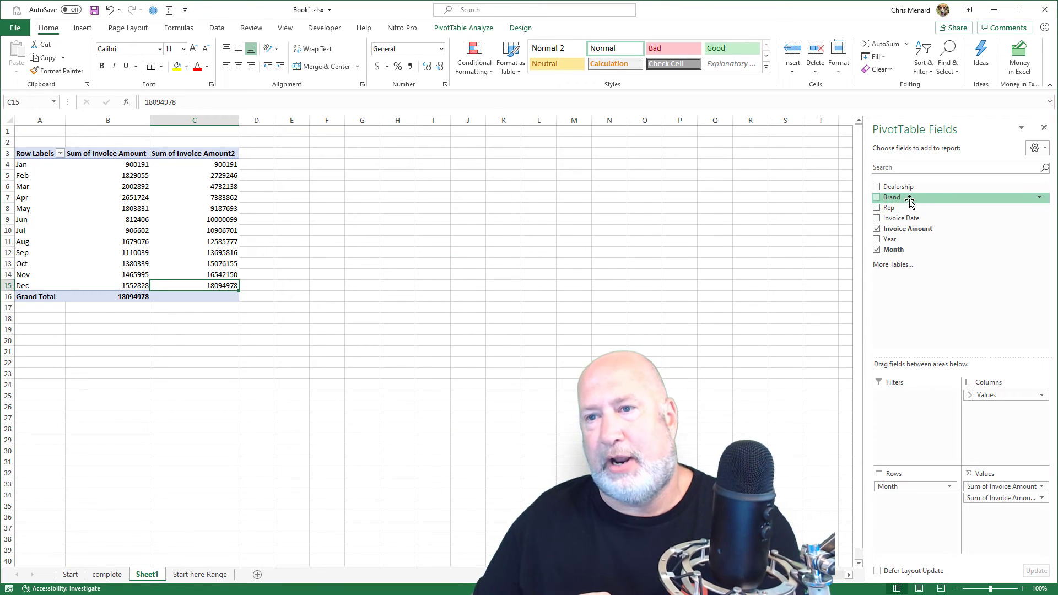
drag(910, 203, 909, 487)
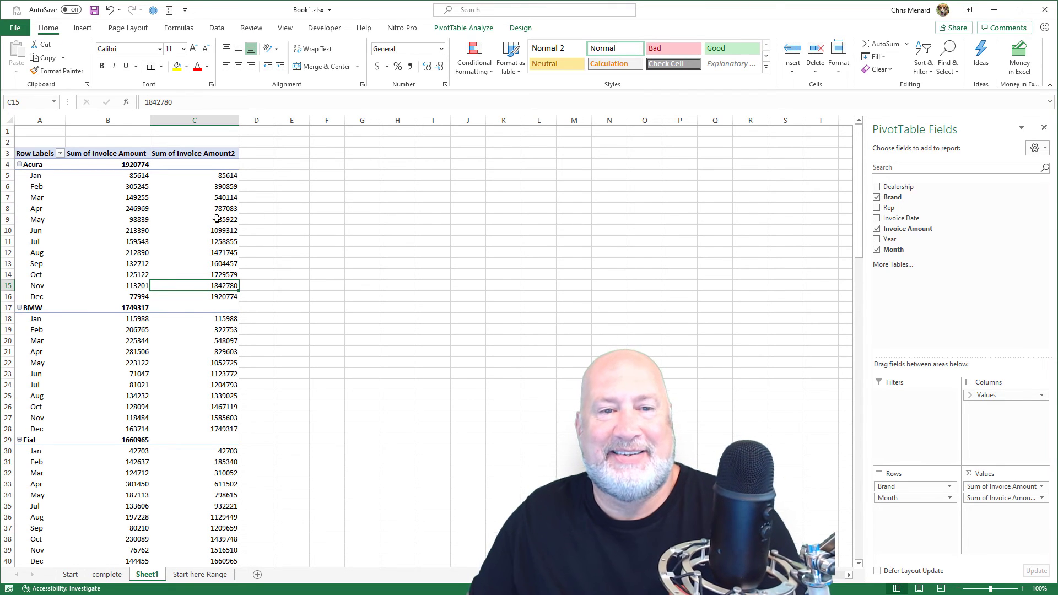
drag(132, 176, 133, 209)
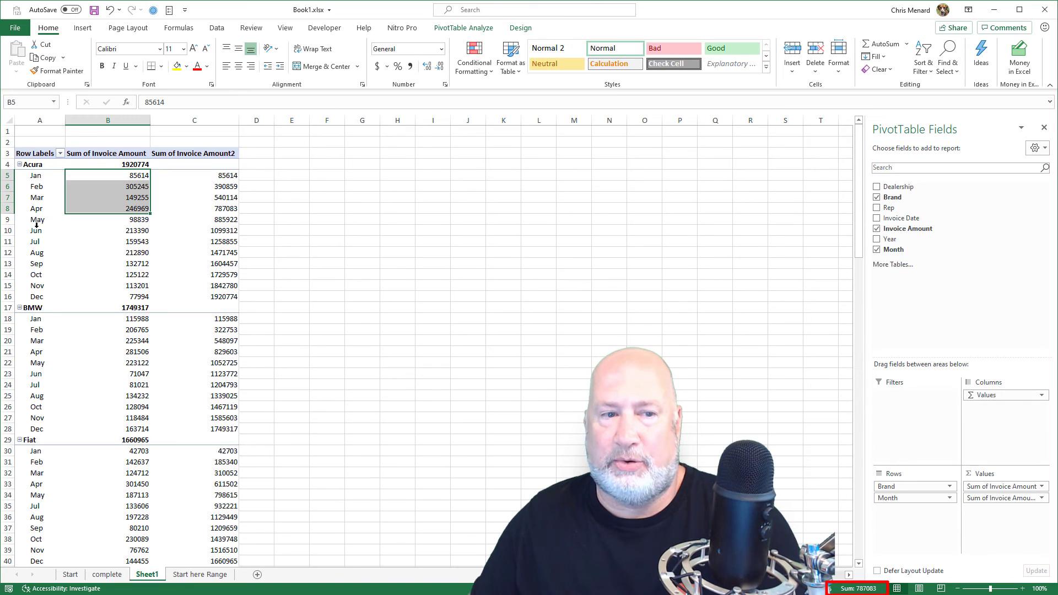
drag(127, 319, 128, 362)
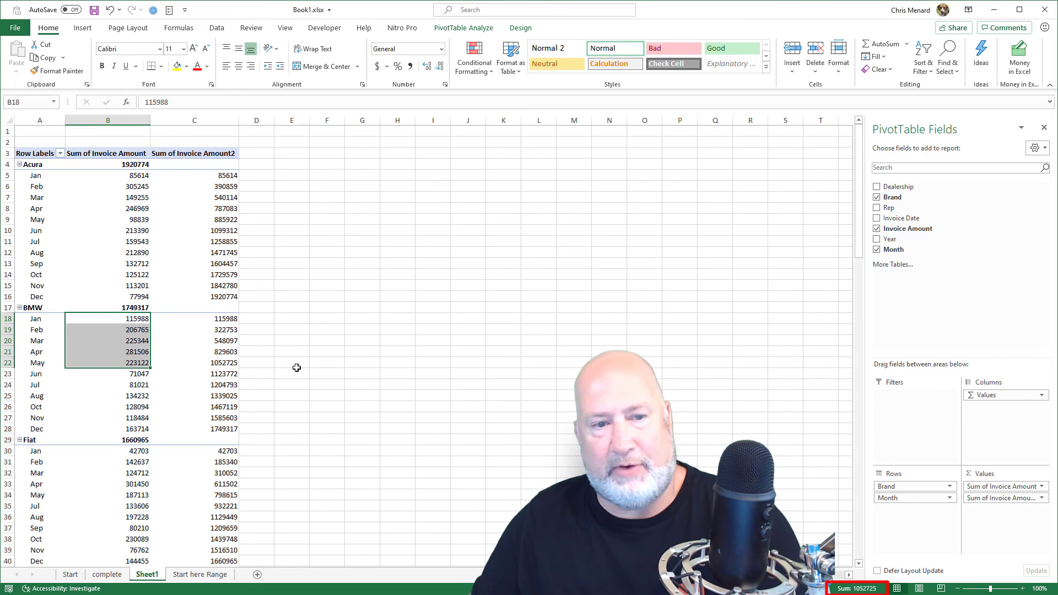
click(231, 363)
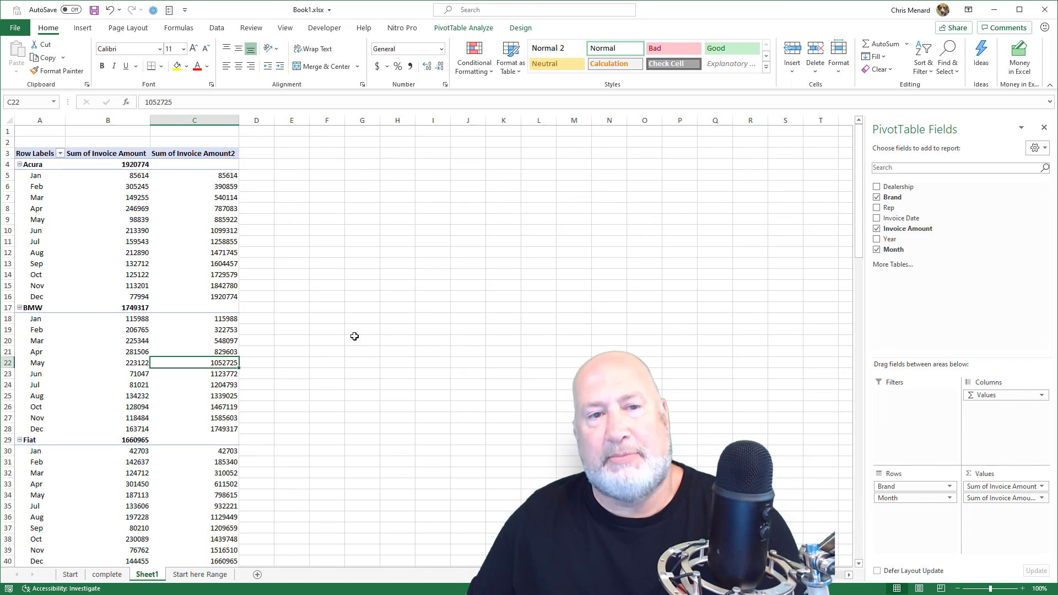
click(193, 577)
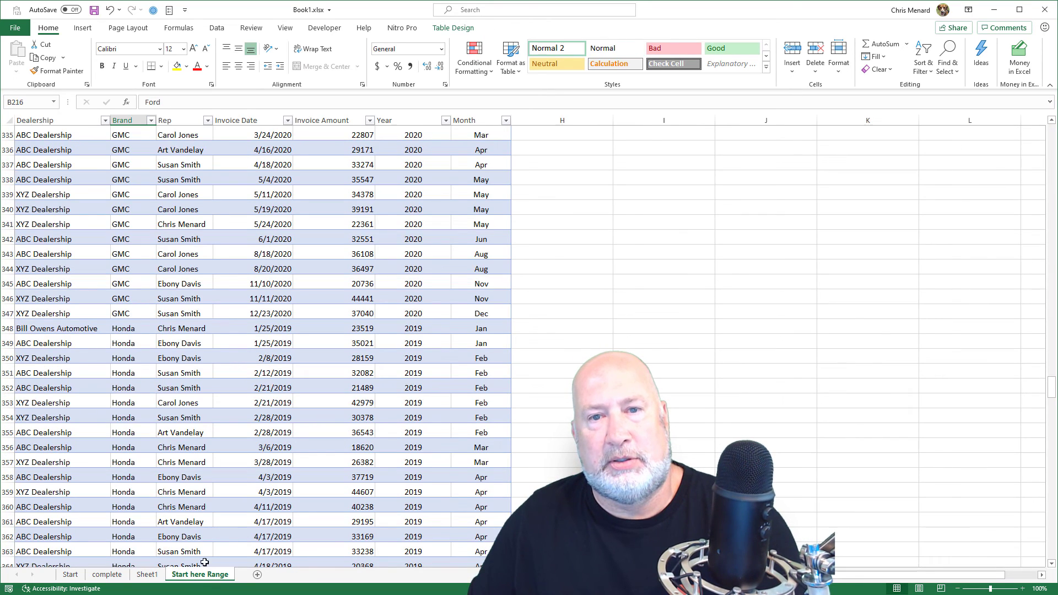
scroll(288, 231, up, 20)
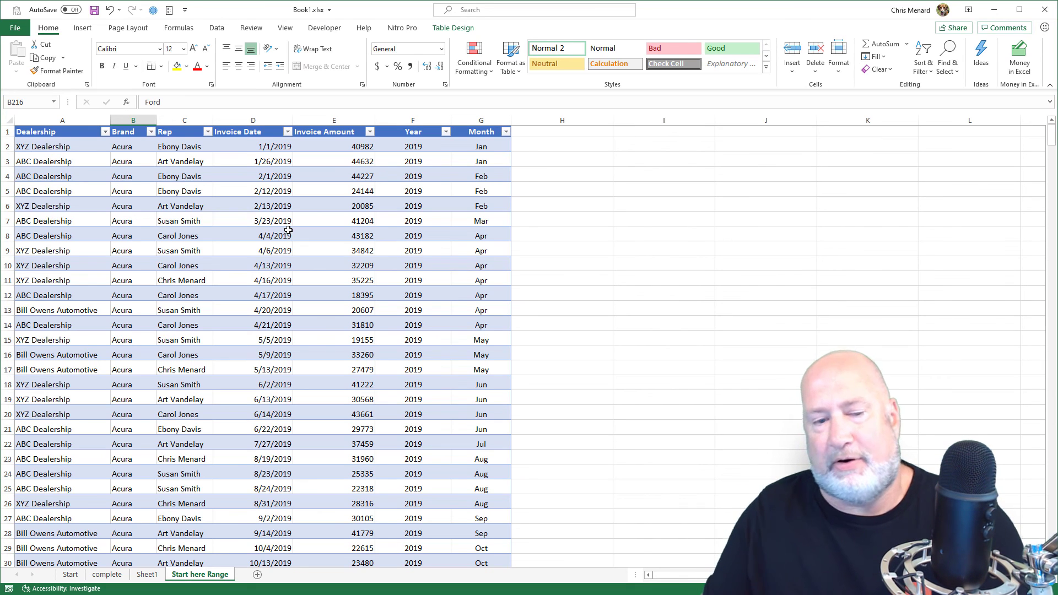
click(147, 574)
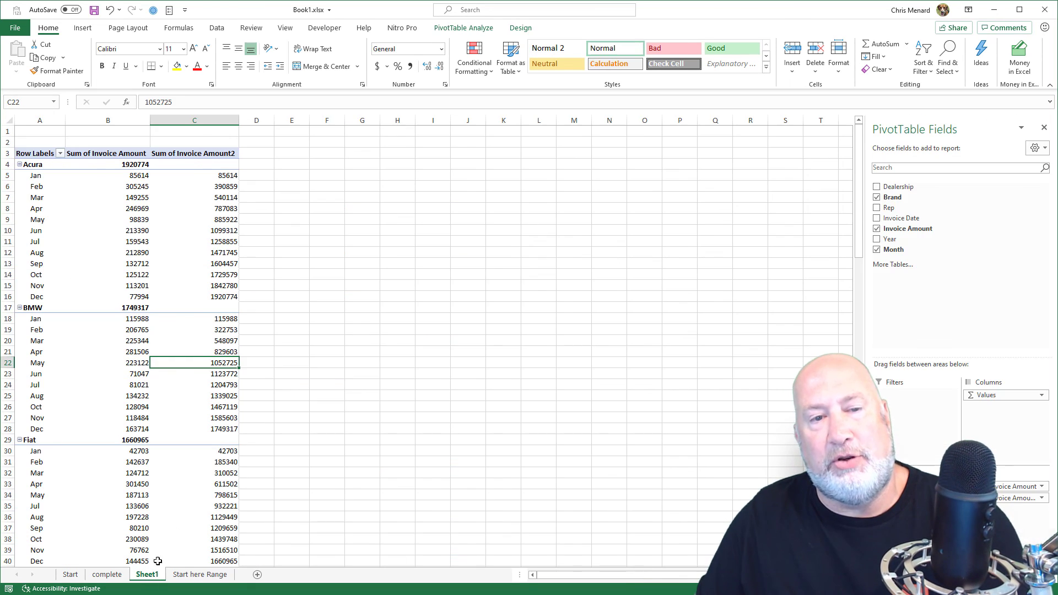